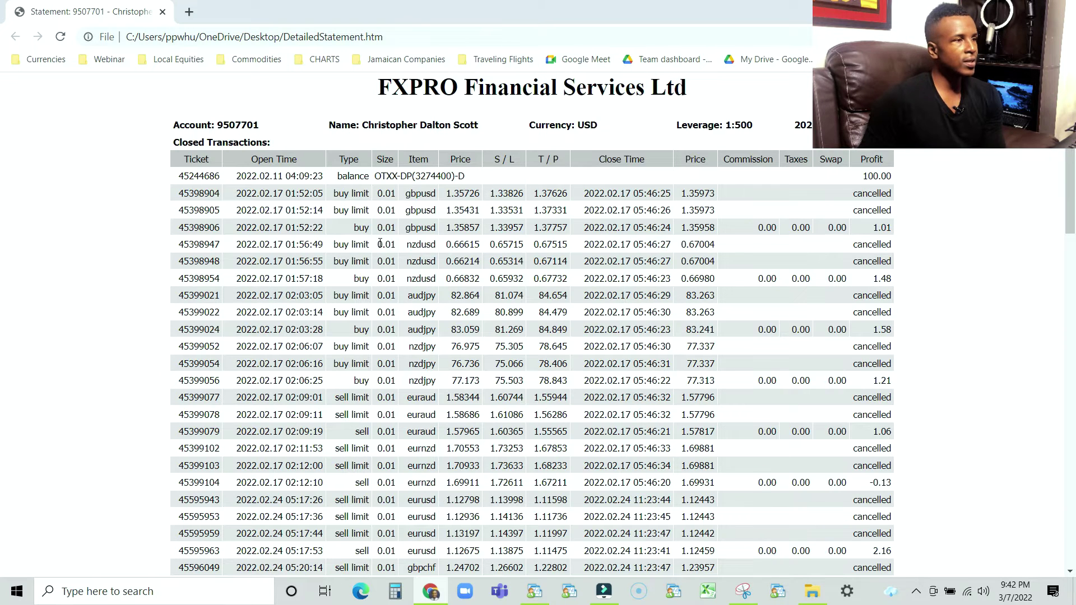
Step: Review the summary and balance graph of the detailed statement, switch to MetaTrader 4 and show the account's current trades
{"action": "scroll", "coordinate": [385, 233], "scroll_direction": "down", "scroll_amount": 20}
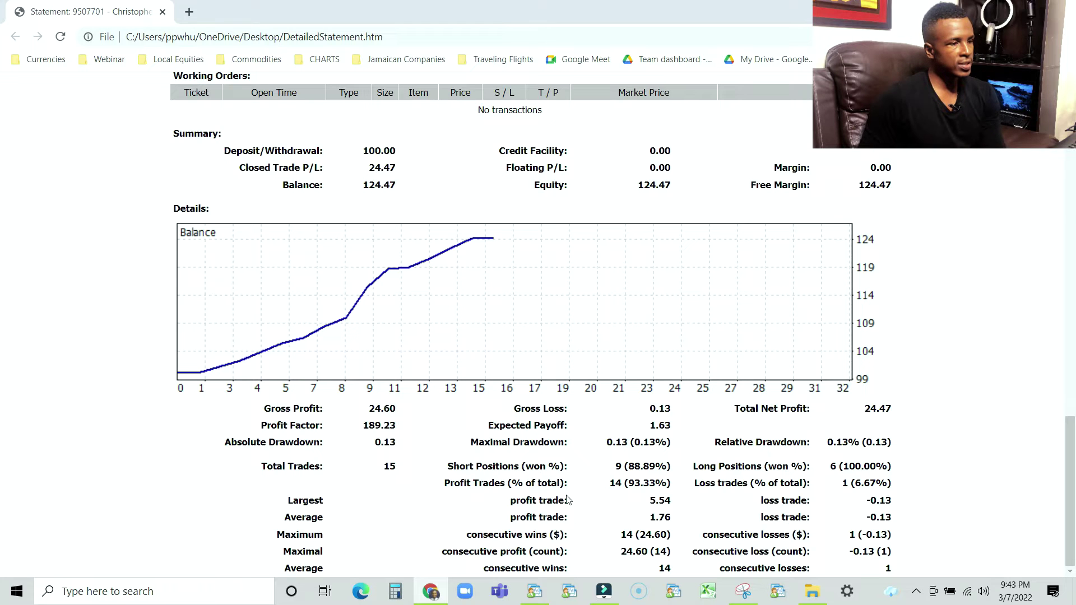
{"action": "left_click", "coordinate": [539, 602]}
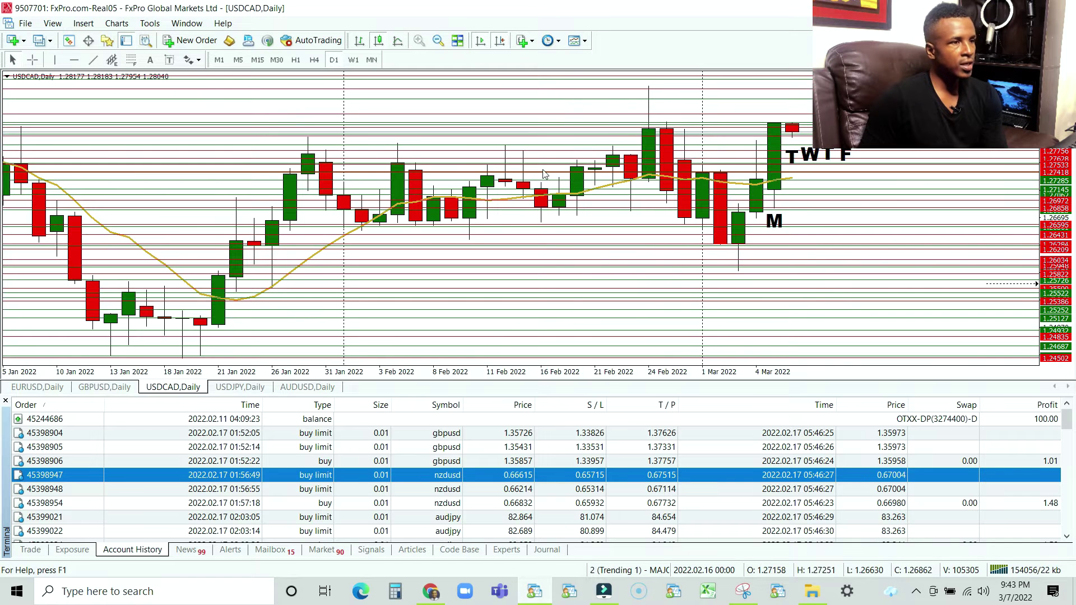
{"action": "left_click", "coordinate": [31, 549]}
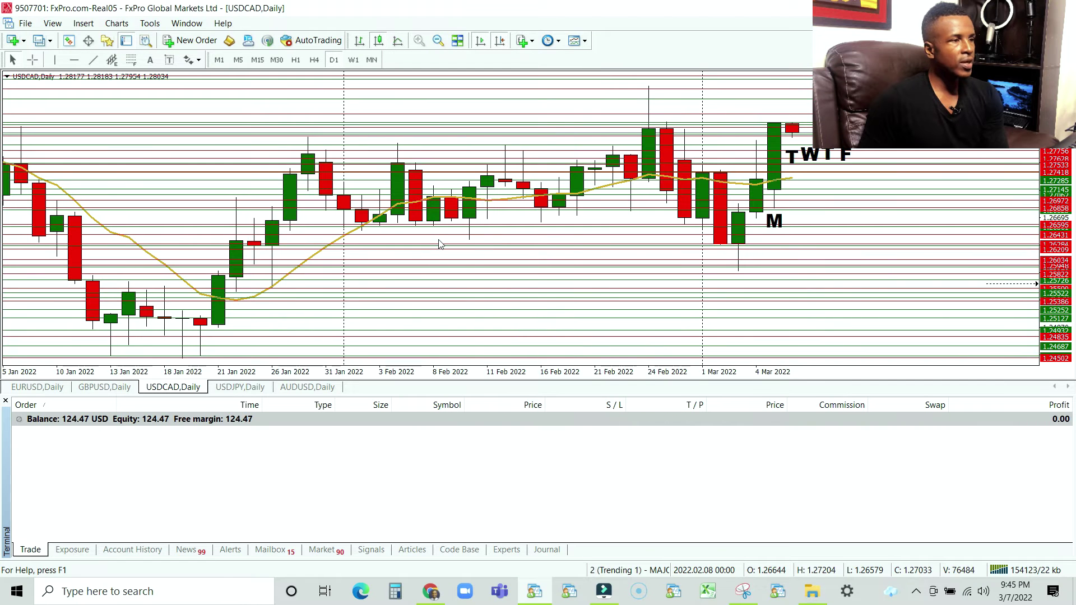
Step: Open the Depth of Market for USDCAD and set both stop loss and take profit to 1900 points
{"action": "right_click", "coordinate": [438, 243]}
{"action": "left_click", "coordinate": [499, 287]}
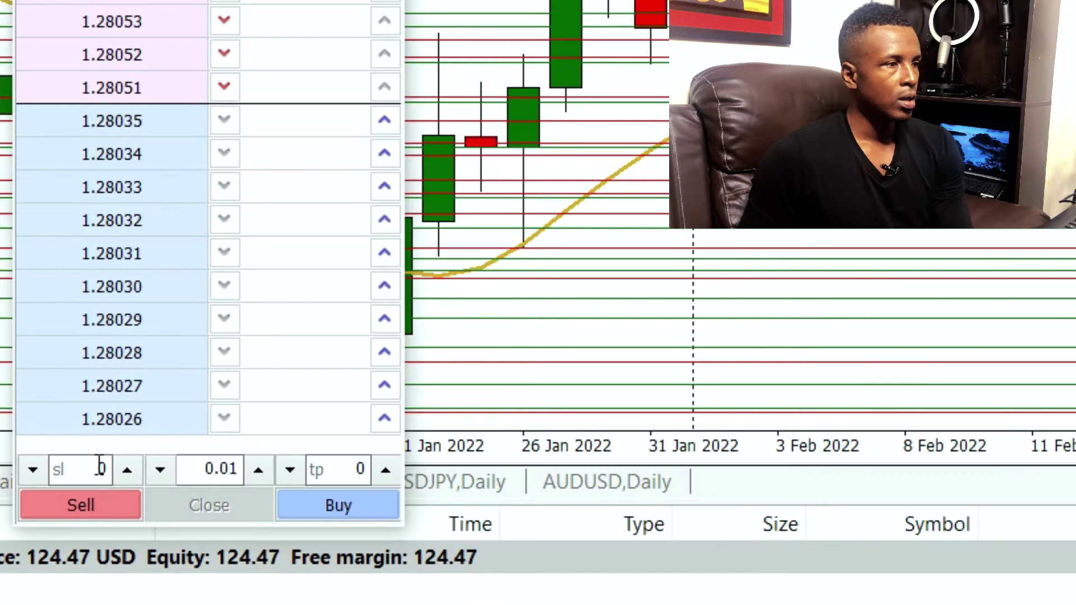
{"action": "left_click", "coordinate": [95, 381]}
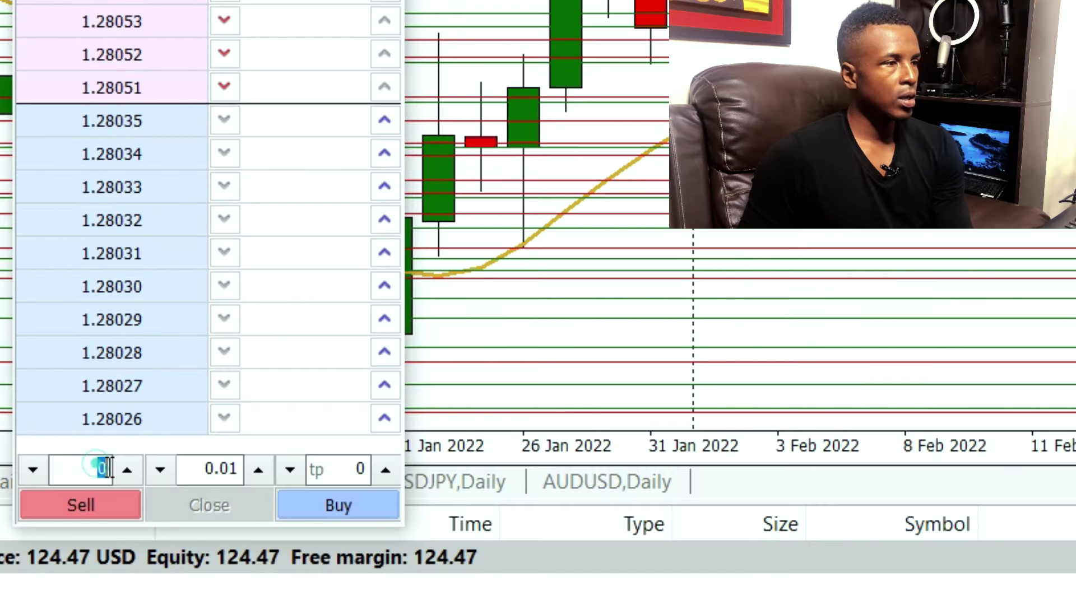
{"action": "double_click", "coordinate": [102, 468]}
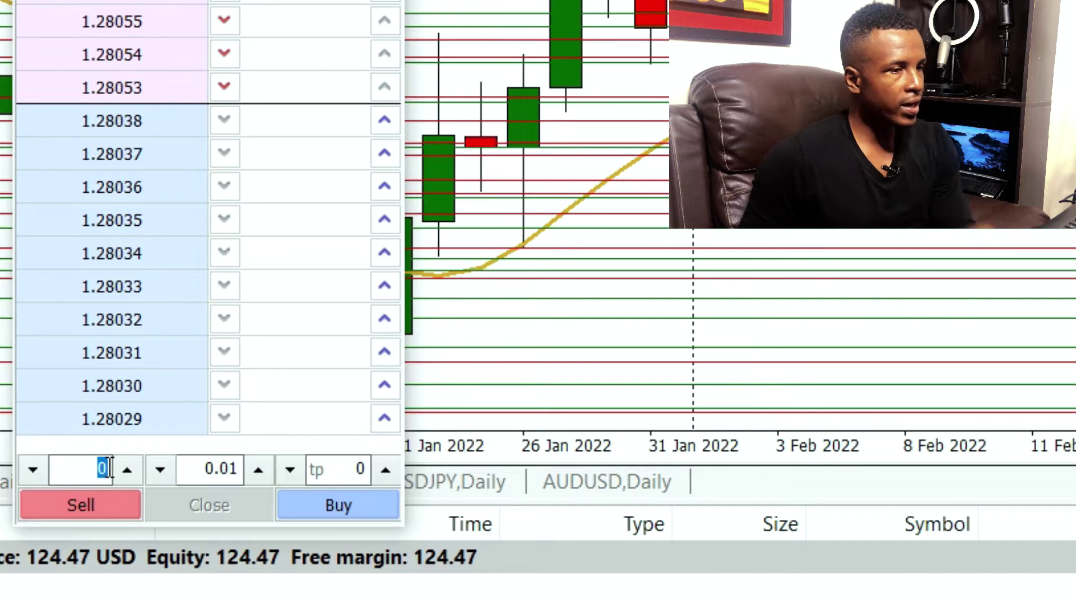
{"action": "type", "text": "19"}
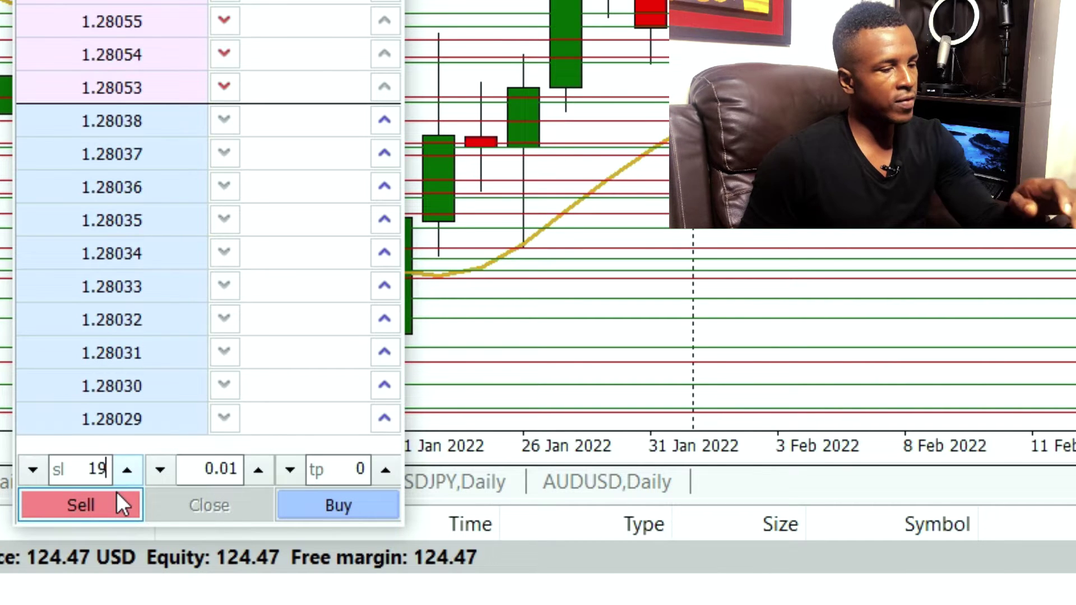
{"action": "type", "text": "00"}
{"action": "double_click", "coordinate": [319, 468]}
{"action": "type", "text": "1900"}
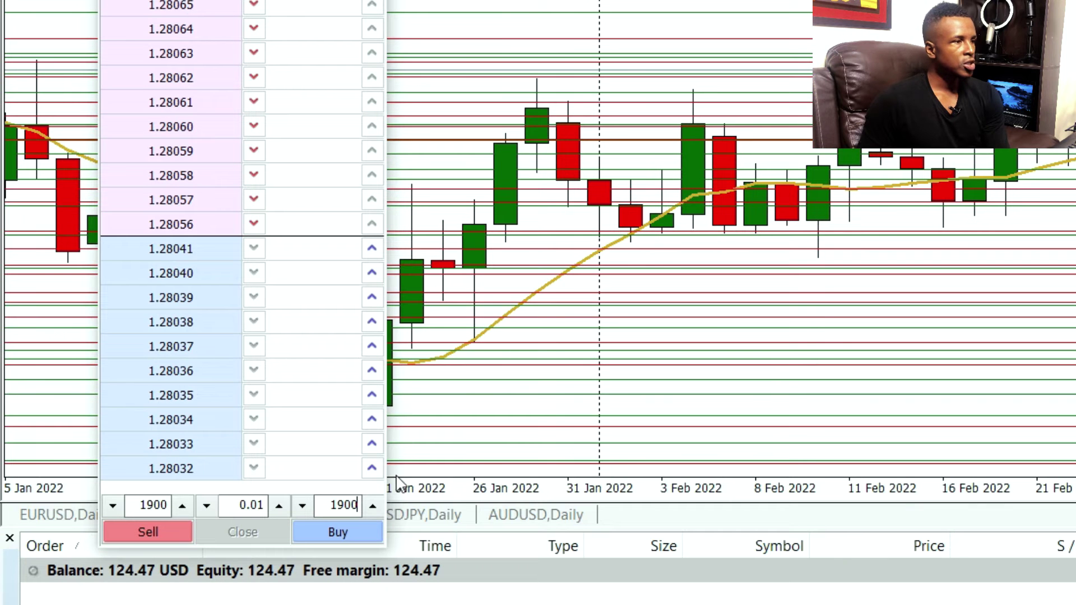
Step: Place two 0.01-lot USDCAD buy limit orders and move them down the chart to 1.27890 and 1.27600
{"action": "left_click", "coordinate": [372, 469]}
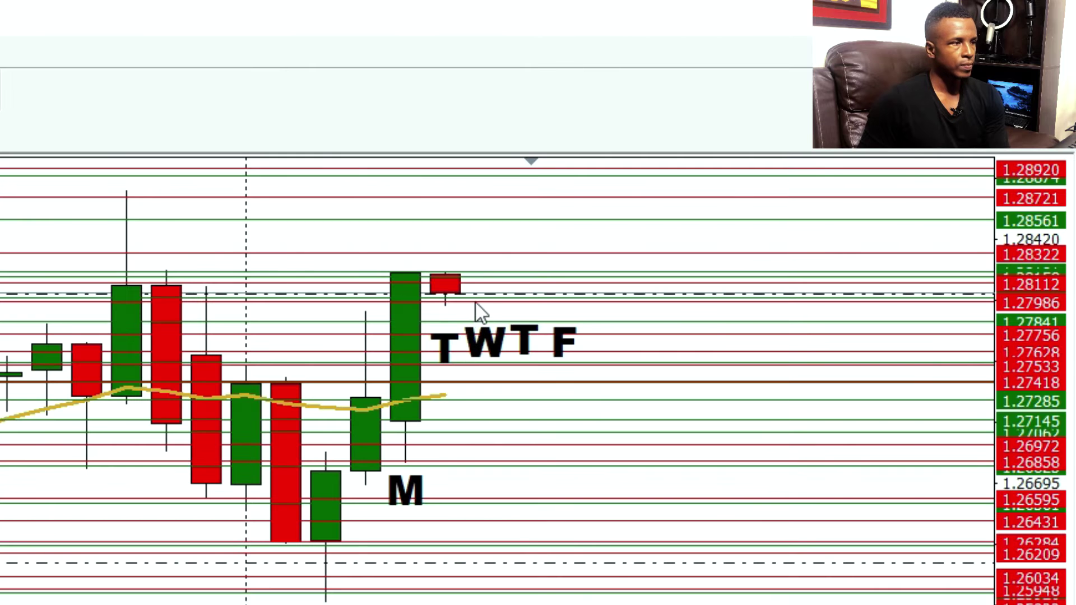
{"action": "left_click_drag", "start_coordinate": [475, 293], "coordinate": [475, 316]}
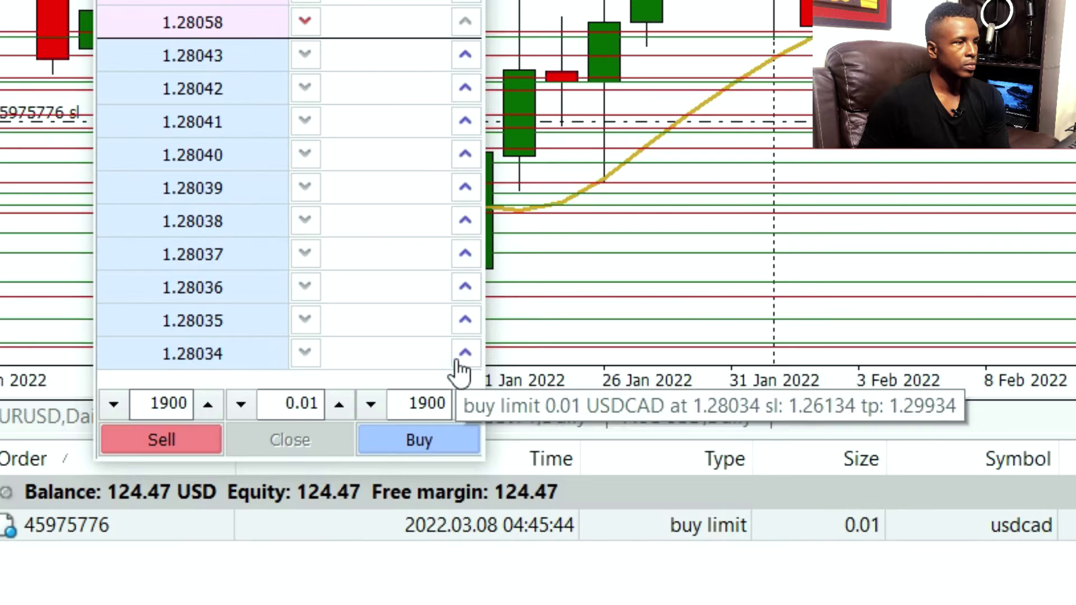
{"action": "left_click", "coordinate": [456, 363]}
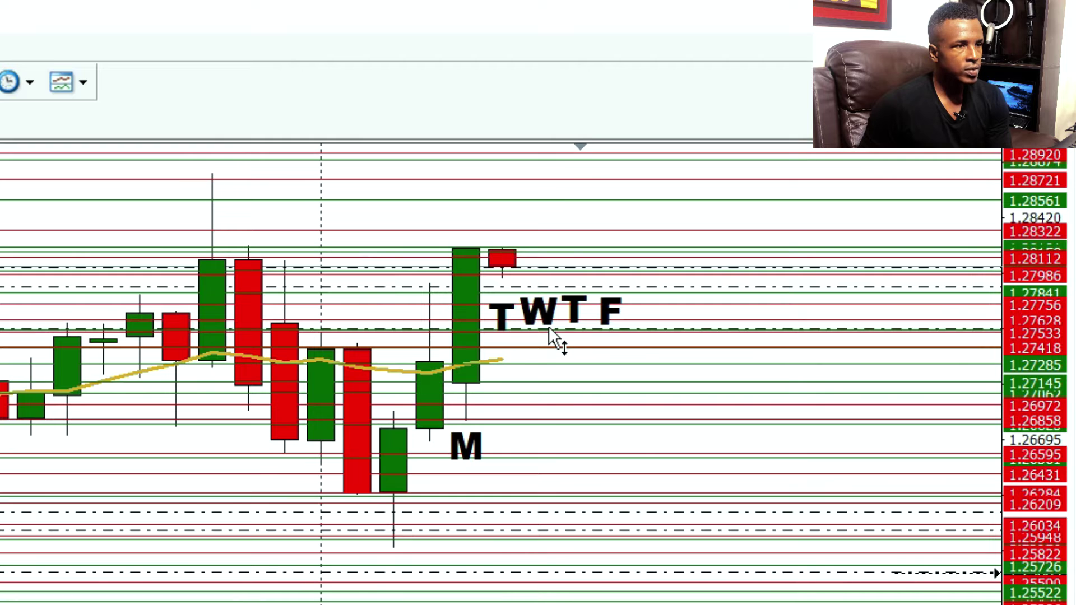
{"action": "left_click_drag", "start_coordinate": [550, 329], "coordinate": [547, 323]}
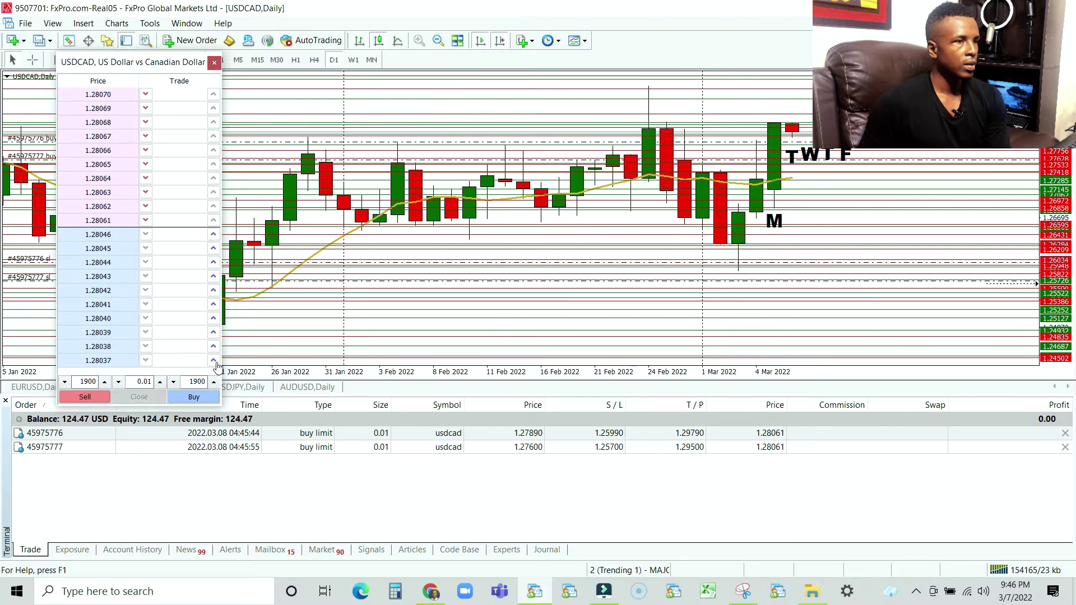
Step: Place a third 0.01-lot USDCAD buy limit, move it to 1.27327, and buy 0.01 lot at market
{"action": "left_click", "coordinate": [212, 360]}
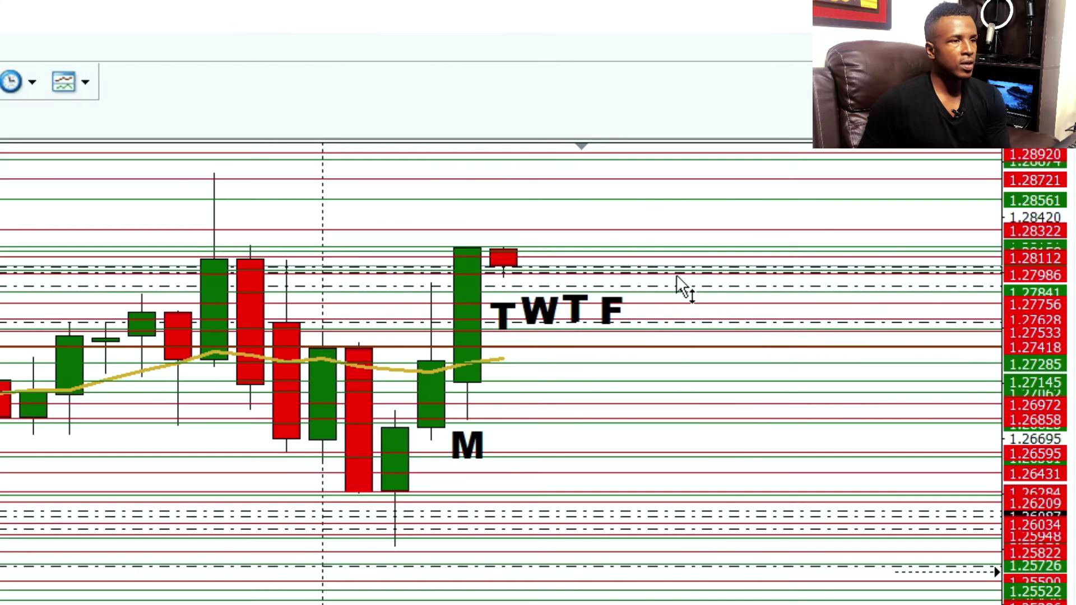
{"action": "left_click_drag", "start_coordinate": [675, 347], "coordinate": [680, 359]}
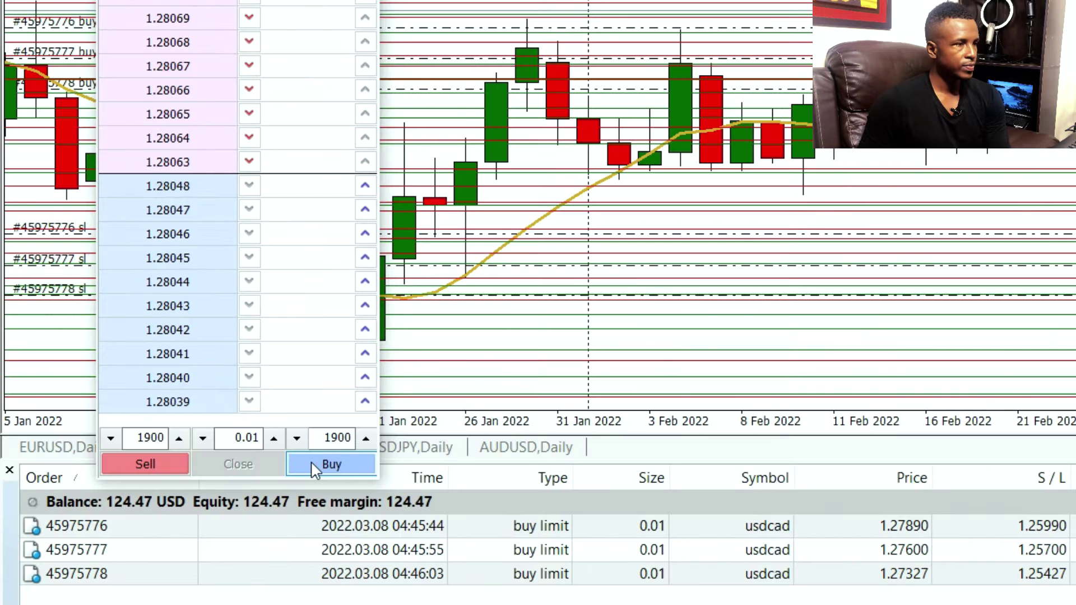
{"action": "left_click", "coordinate": [183, 398]}
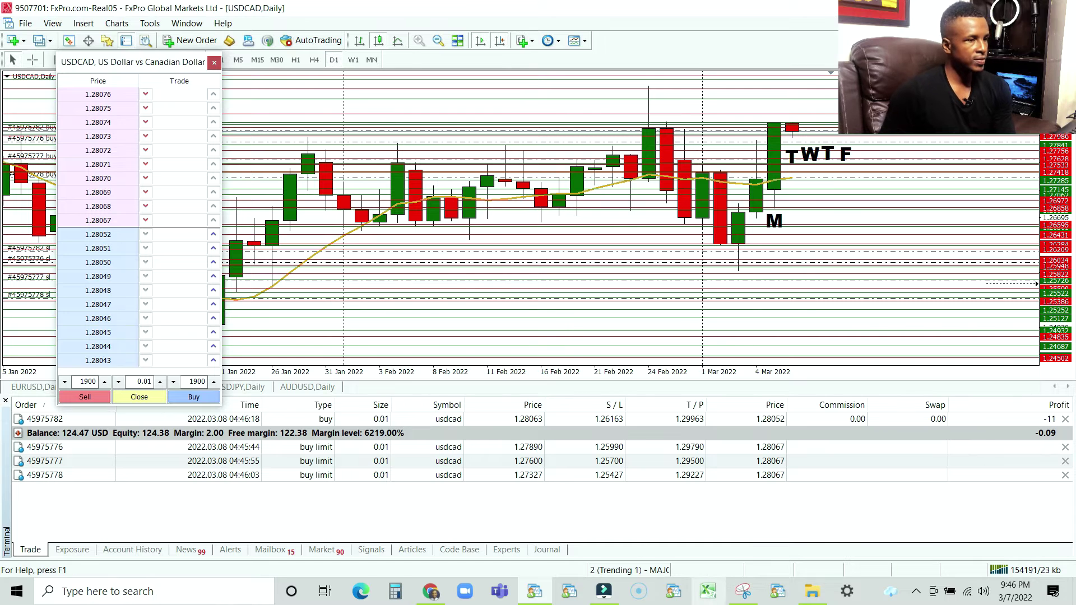
Step: Capture the whole trading screen with Snipping Tool, copy the snip, and return to MetaTrader 4
{"action": "left_click", "coordinate": [740, 595]}
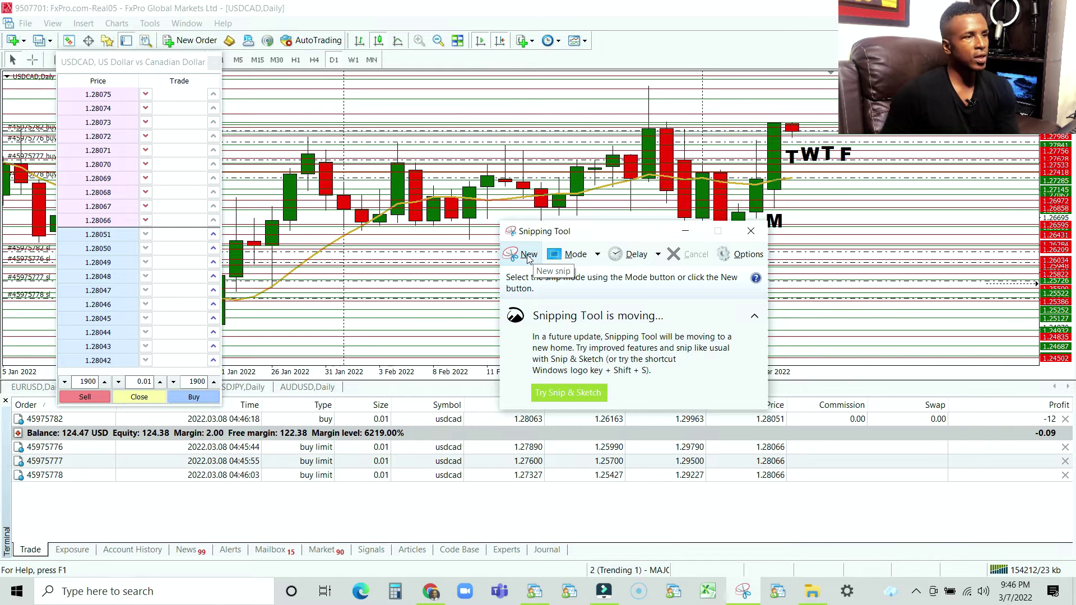
{"action": "left_click", "coordinate": [527, 257]}
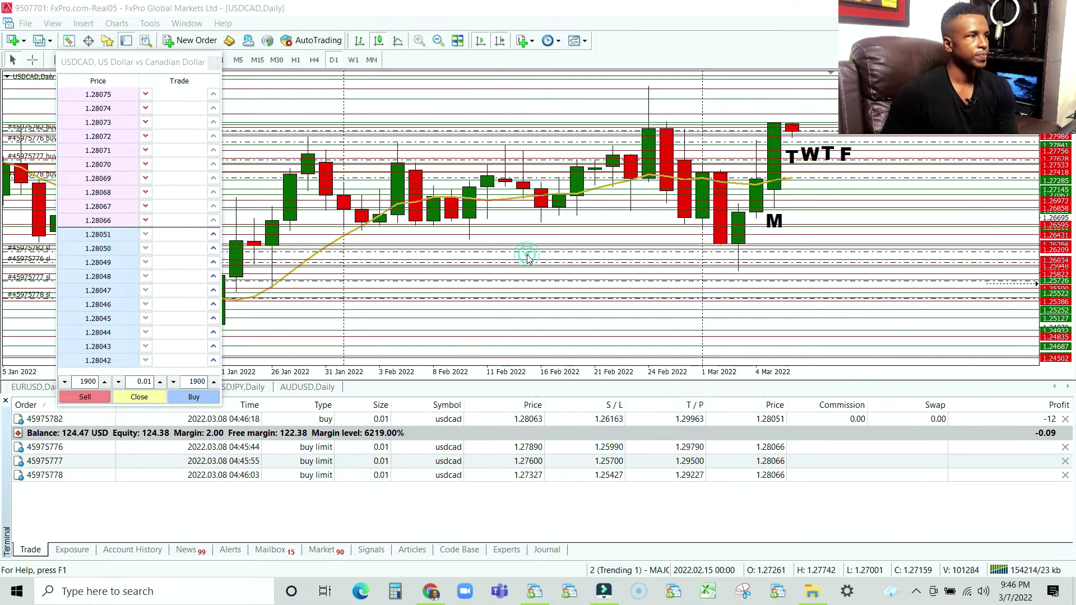
{"action": "left_click_drag", "start_coordinate": [1, 1], "coordinate": [1066, 600]}
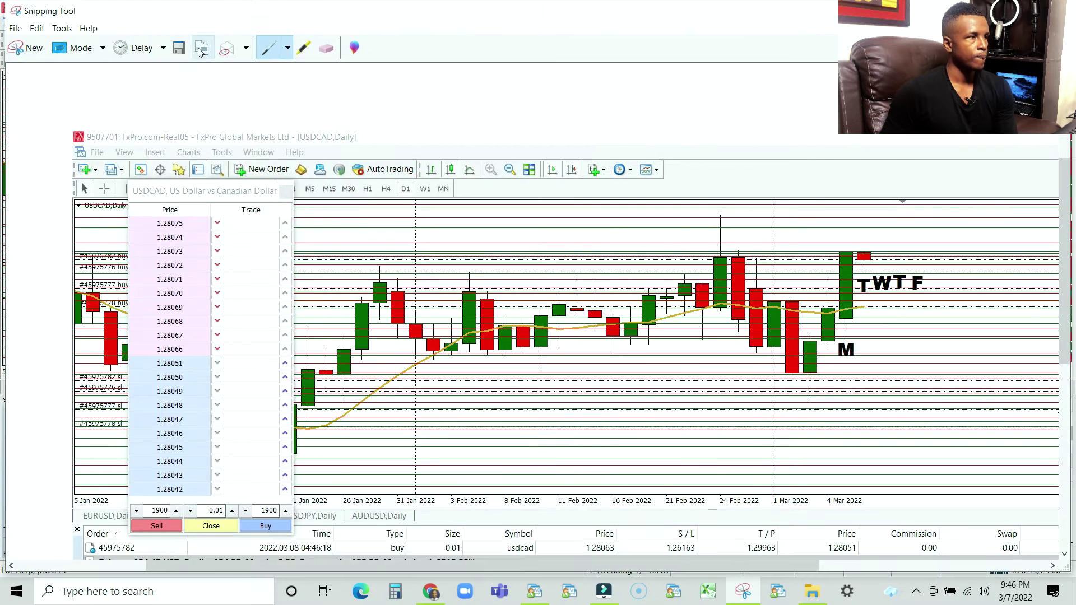
{"action": "left_click", "coordinate": [201, 50]}
{"action": "key", "text": "alt+Tab"}
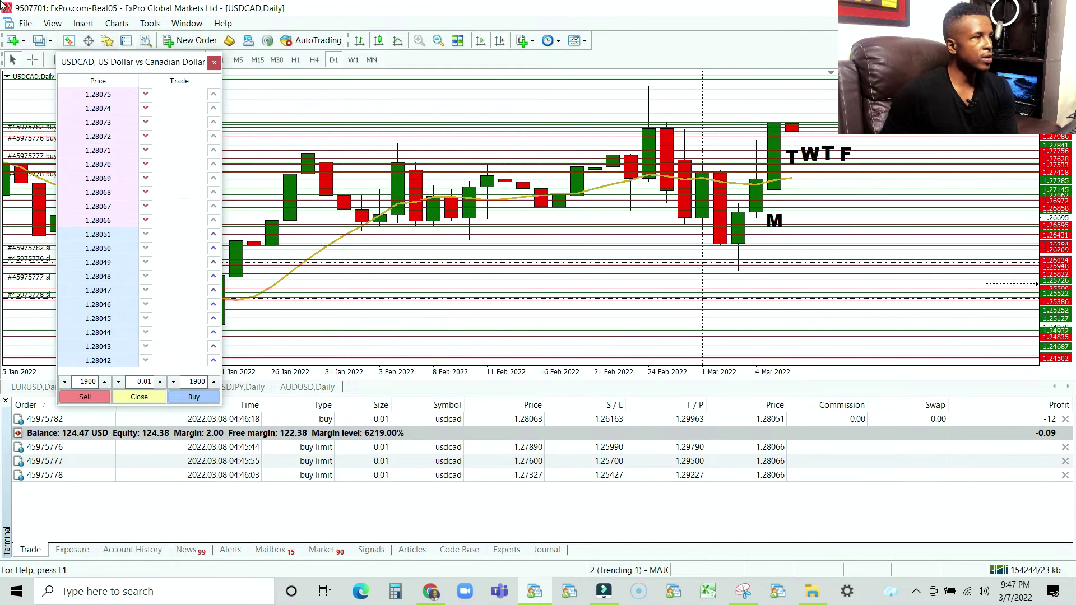
Step: Log in to the other saved trading account on the FxPro.com-Real07 server using its stored credentials
{"action": "left_click", "coordinate": [25, 25]}
{"action": "left_click", "coordinate": [105, 193]}
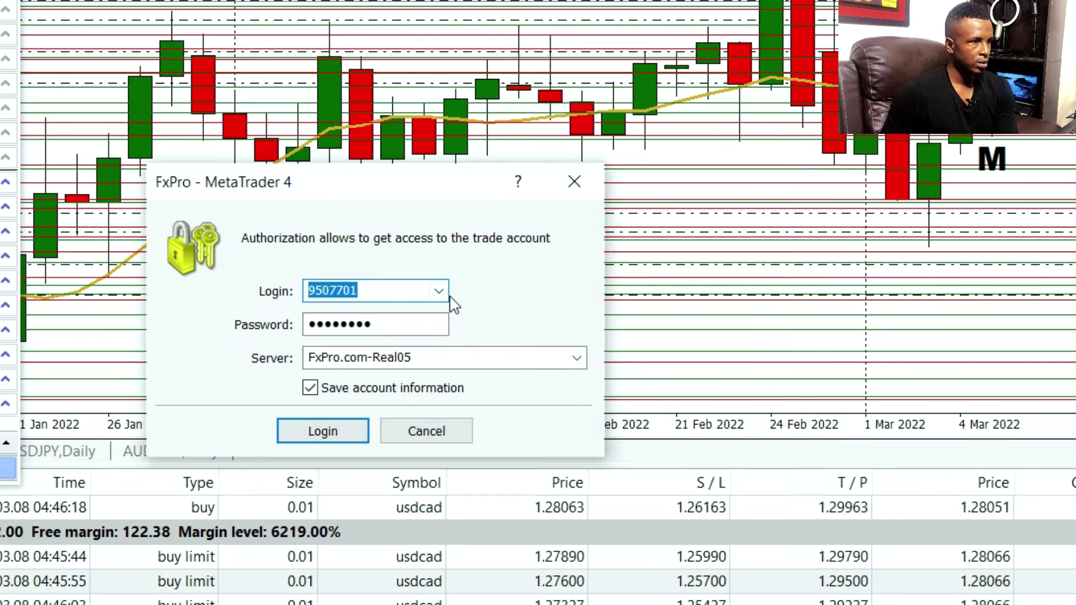
{"action": "left_click", "coordinate": [464, 297]}
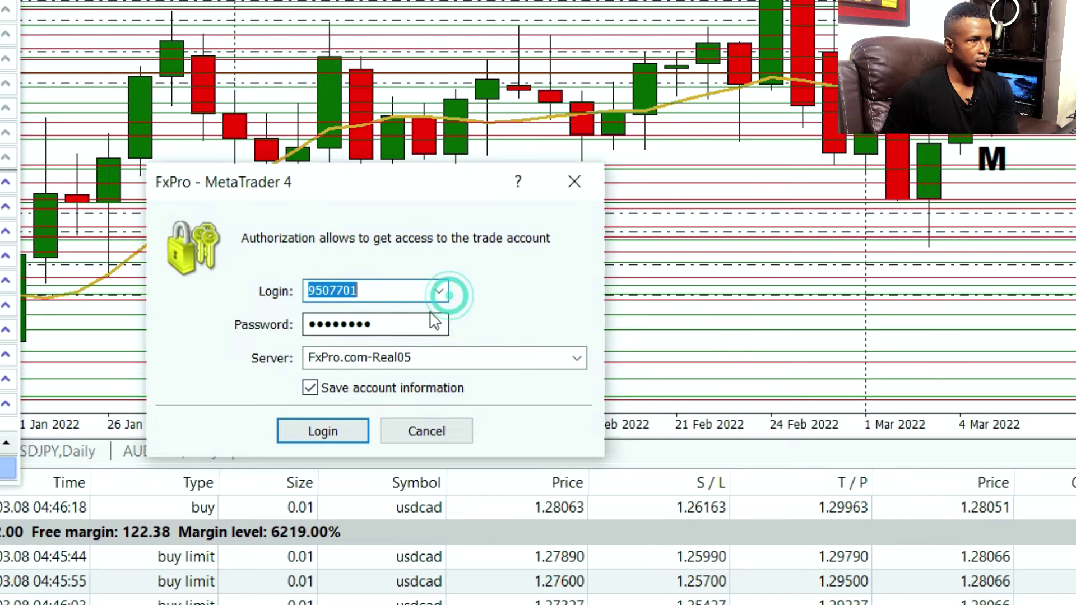
{"action": "left_click", "coordinate": [439, 291]}
{"action": "left_click", "coordinate": [385, 328]}
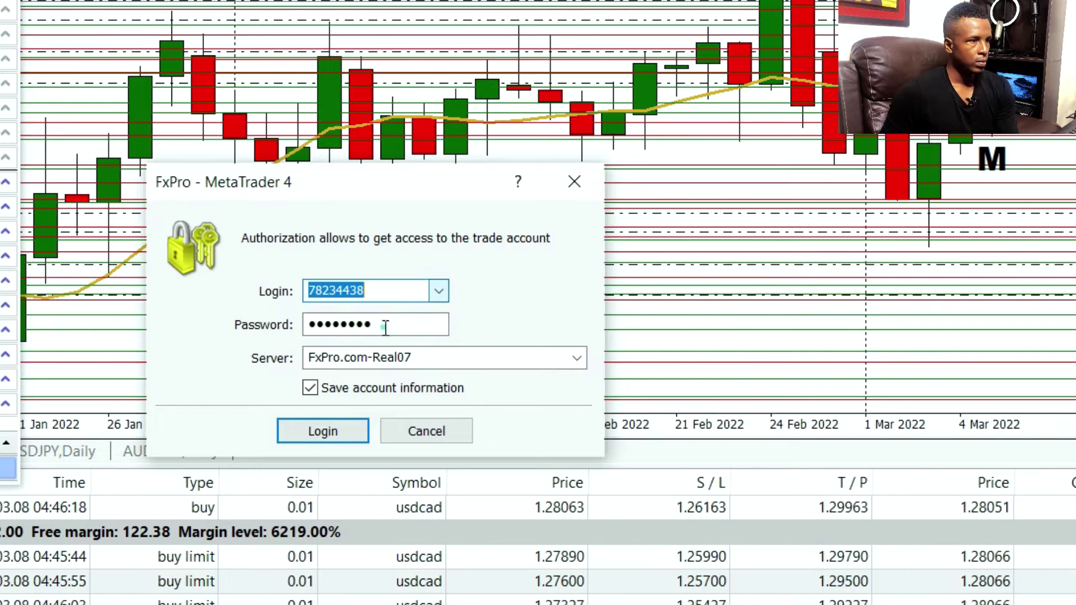
{"action": "left_click", "coordinate": [343, 434]}
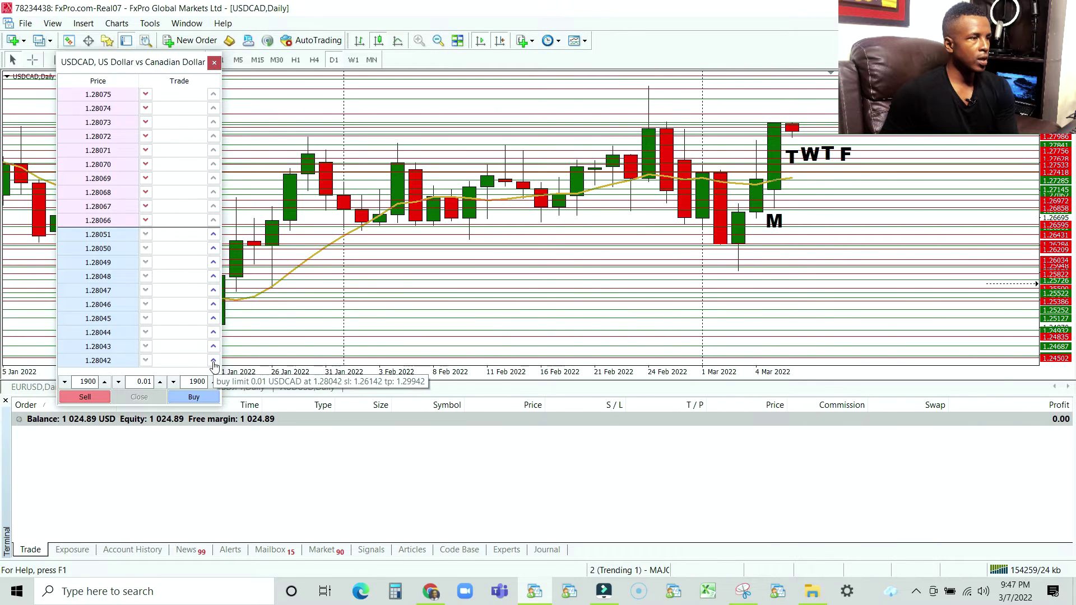
Step: Place two 0.01-lot USDCAD buy limit orders on this account and move them to 1.27855 and 1.27591
{"action": "left_click", "coordinate": [213, 332]}
{"action": "left_click_drag", "start_coordinate": [807, 135], "coordinate": [808, 146]}
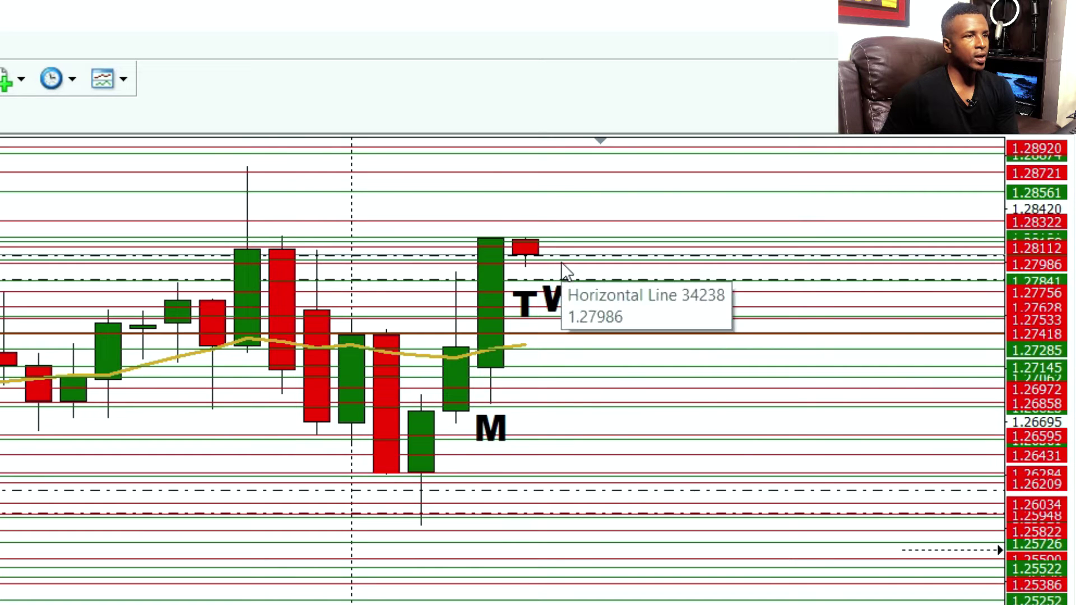
{"action": "left_click", "coordinate": [561, 255]}
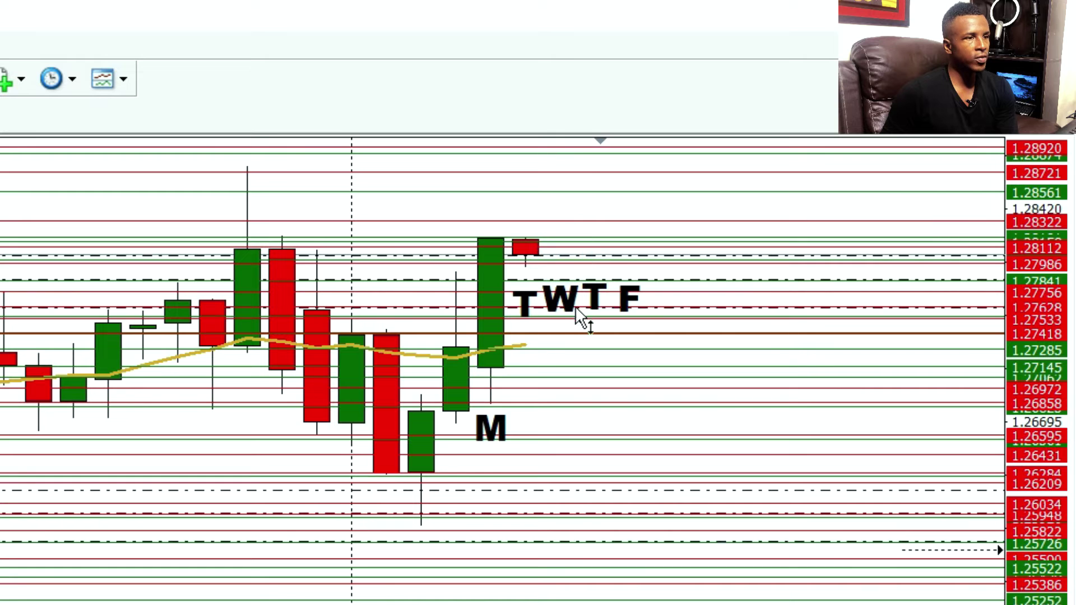
{"action": "left_click_drag", "start_coordinate": [579, 313], "coordinate": [578, 312]}
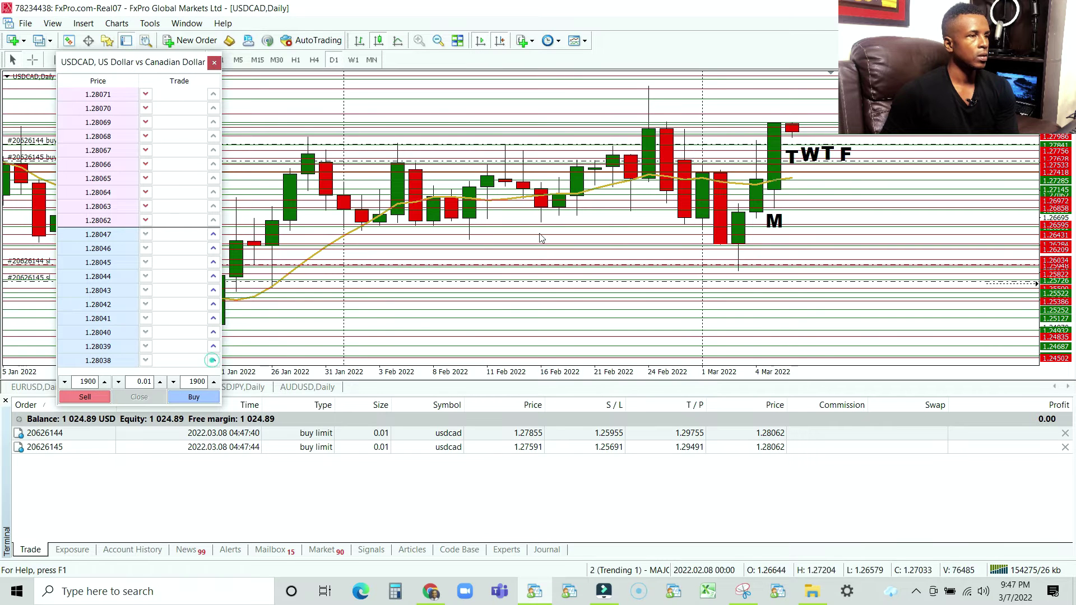
Step: Add a 0.01-lot USDCAD buy limit, move it to 1.27345, and buy 0.01 lot at the market price
{"action": "left_click", "coordinate": [213, 361]}
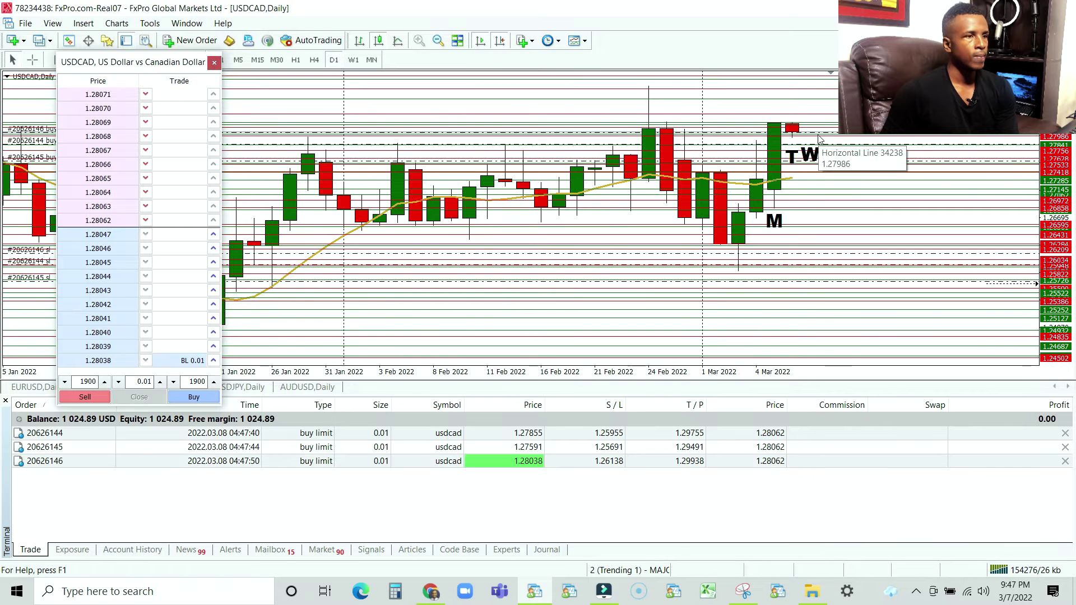
{"action": "left_click_drag", "start_coordinate": [817, 130], "coordinate": [828, 178]}
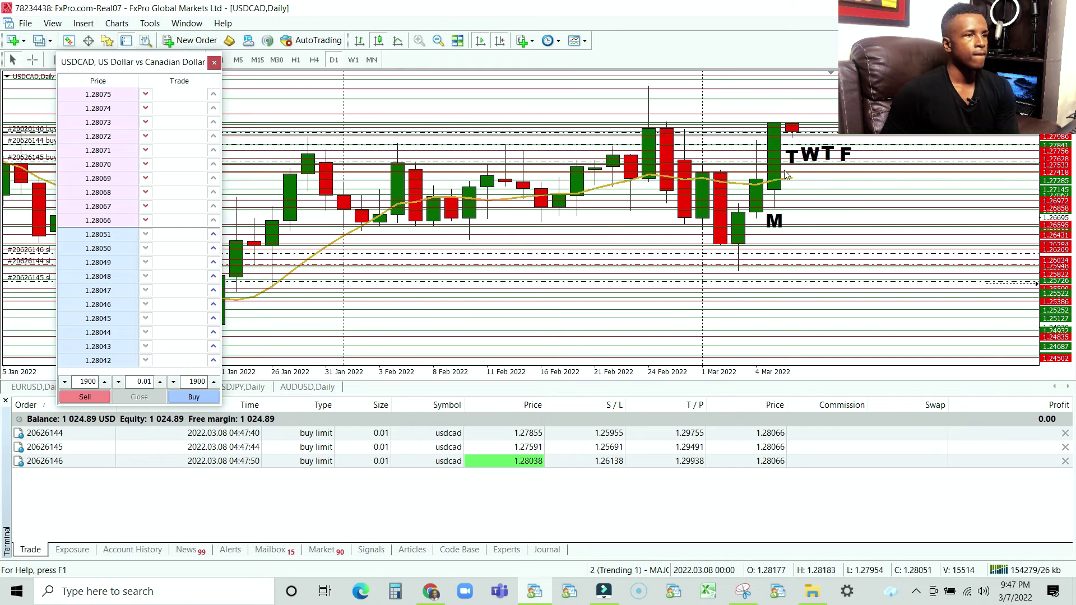
{"action": "left_click", "coordinate": [192, 401]}
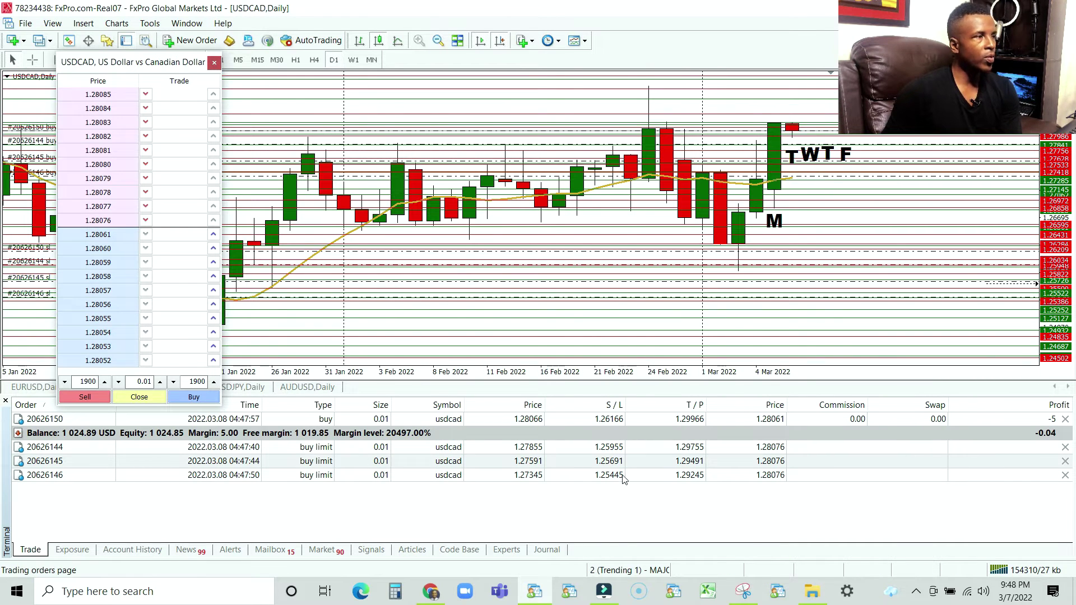
Step: Switch the chart profile to 3 (Trending 2) - MAJORS to work on the USDCHF daily chart
{"action": "left_click", "coordinate": [617, 570]}
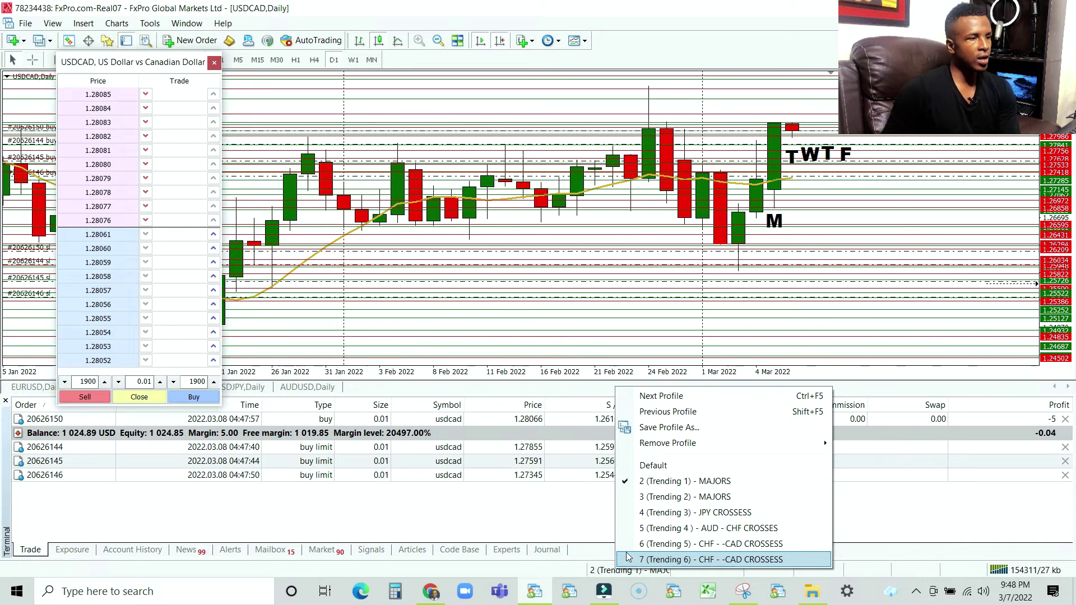
{"action": "left_click", "coordinate": [377, 385]}
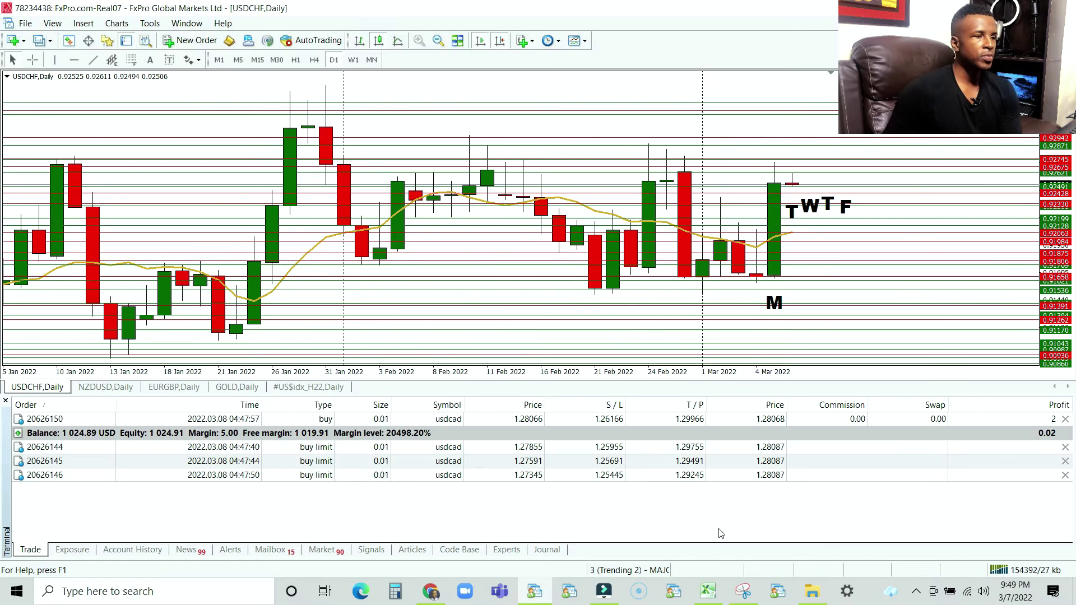
{"action": "left_click", "coordinate": [464, 570]}
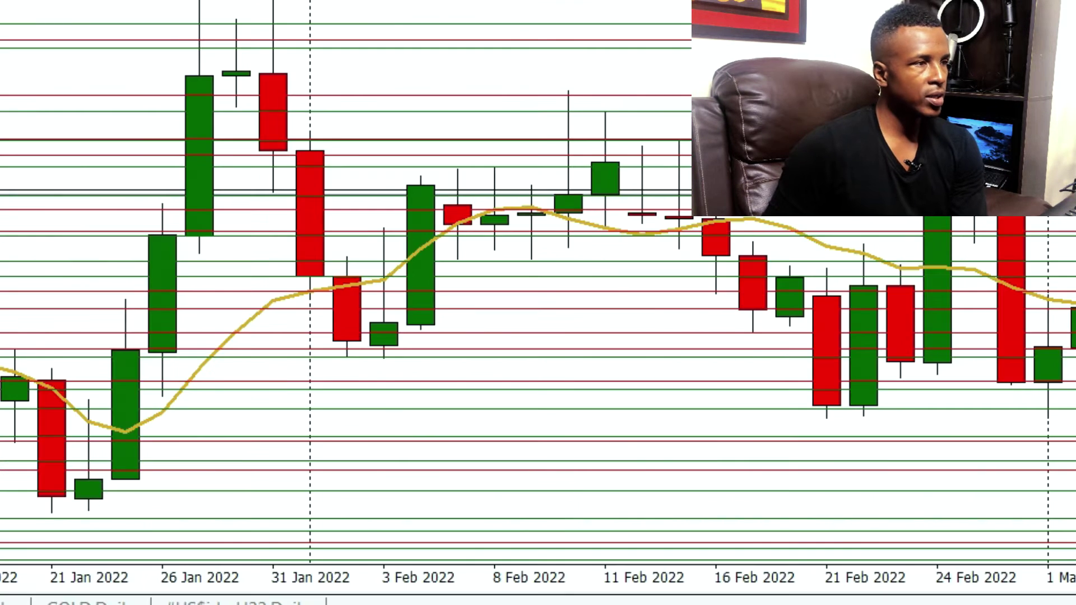
Step: Open the depth of market for USDCHF and set both the stop loss and take profit to 1300 points
{"action": "right_click", "coordinate": [224, 86]}
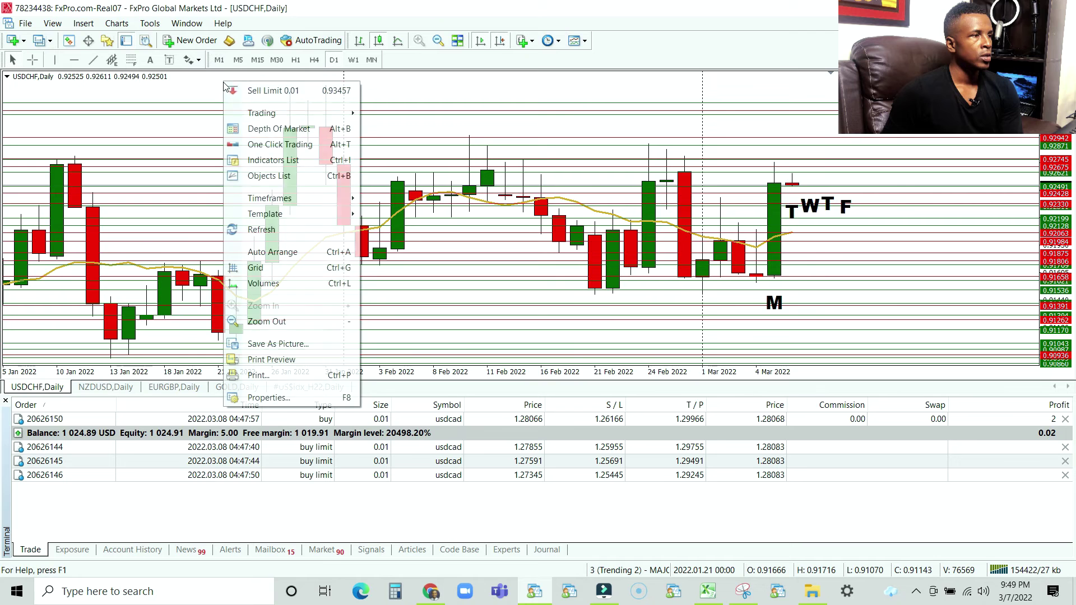
{"action": "left_click", "coordinate": [266, 128]}
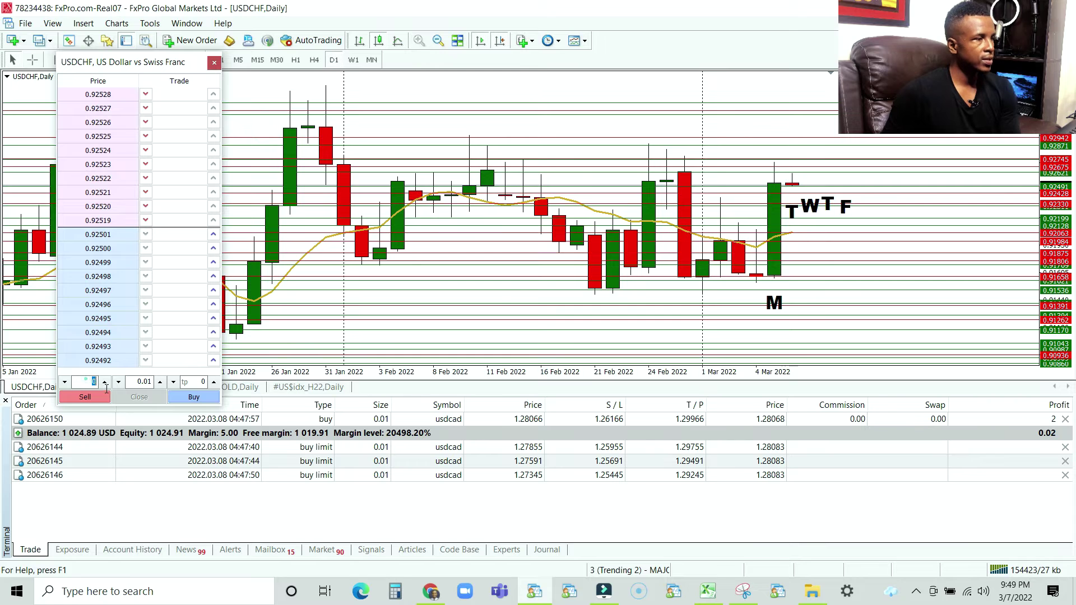
{"action": "type", "text": "1300"}
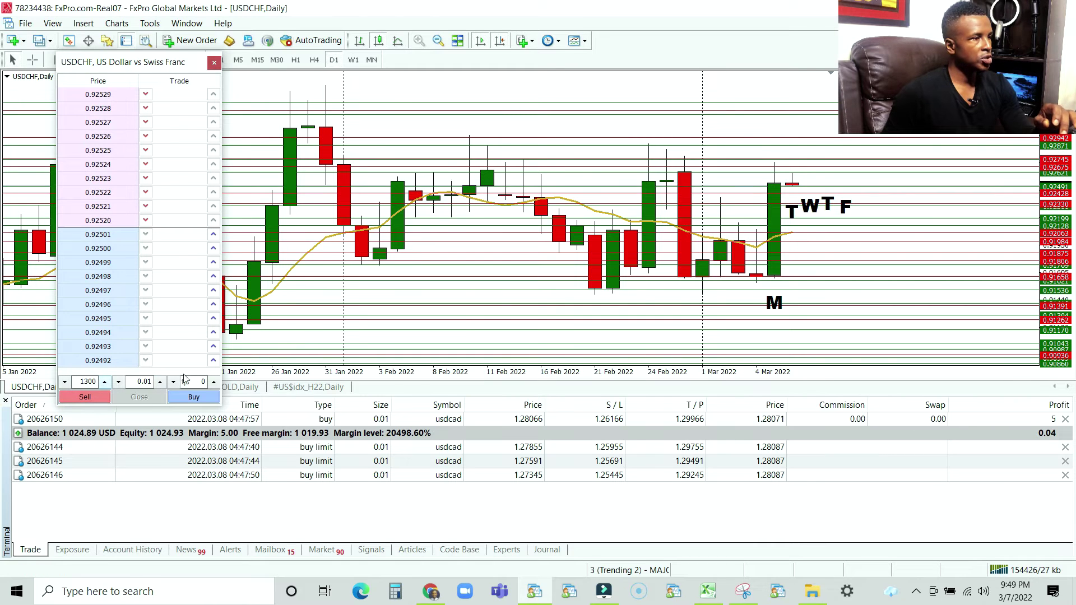
{"action": "double_click", "coordinate": [199, 381]}
{"action": "type", "text": "1300"}
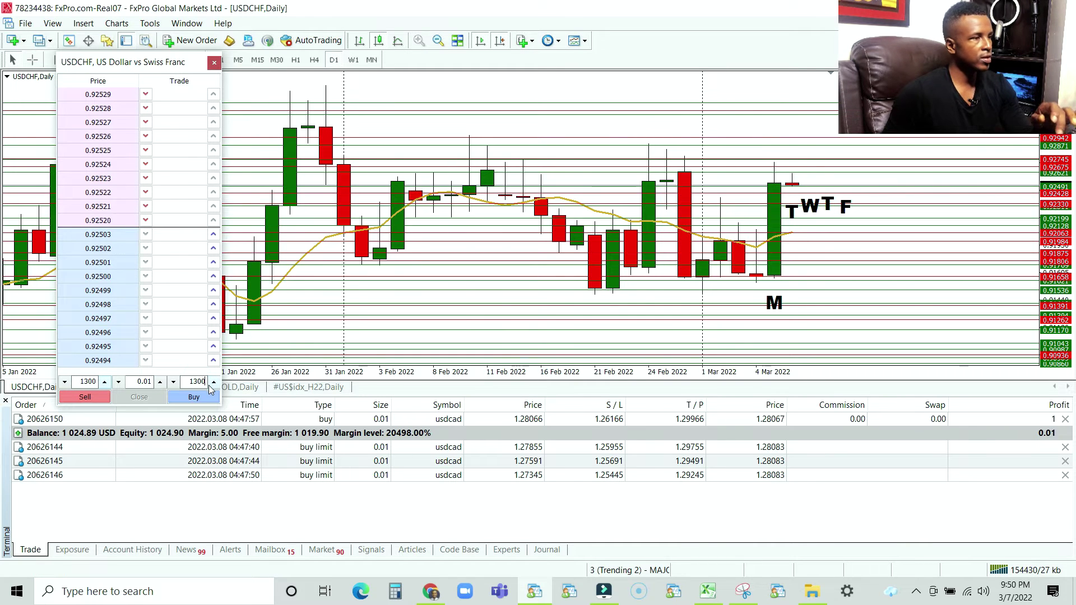
Step: Place two 0.01-lot USDCHF buy limit orders and move them to 0.92350 and 0.92211
{"action": "left_click", "coordinate": [215, 361]}
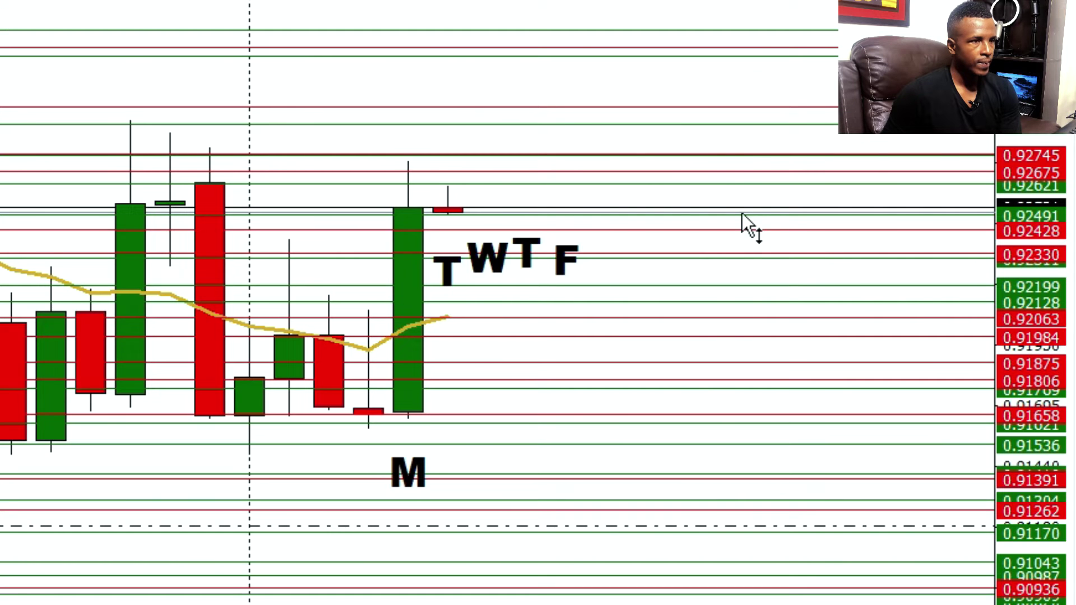
{"action": "left_click_drag", "start_coordinate": [742, 213], "coordinate": [755, 250]}
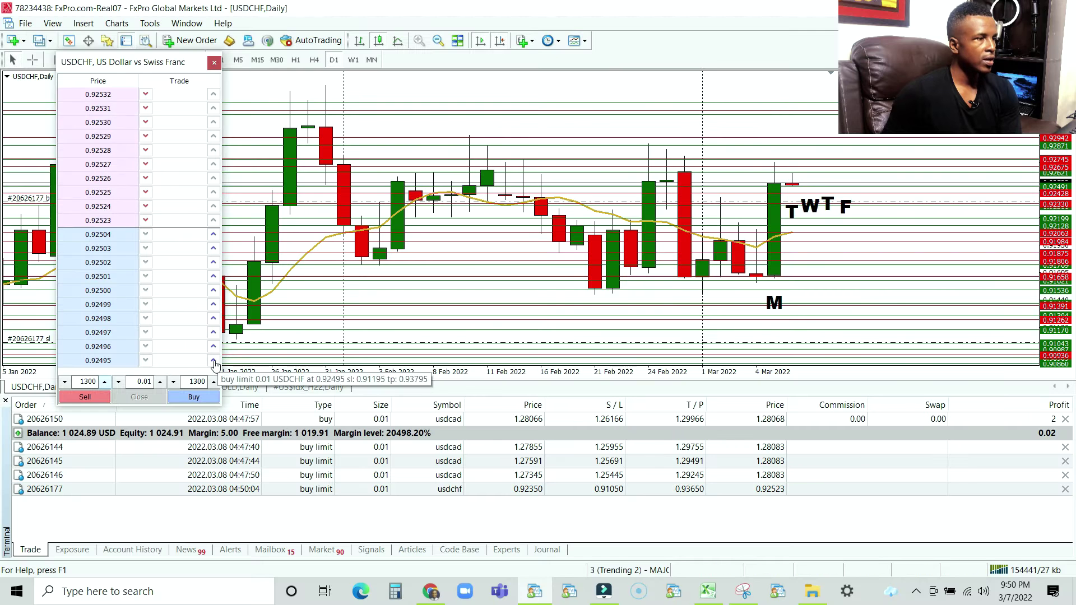
{"action": "left_click_drag", "start_coordinate": [818, 187], "coordinate": [833, 220]}
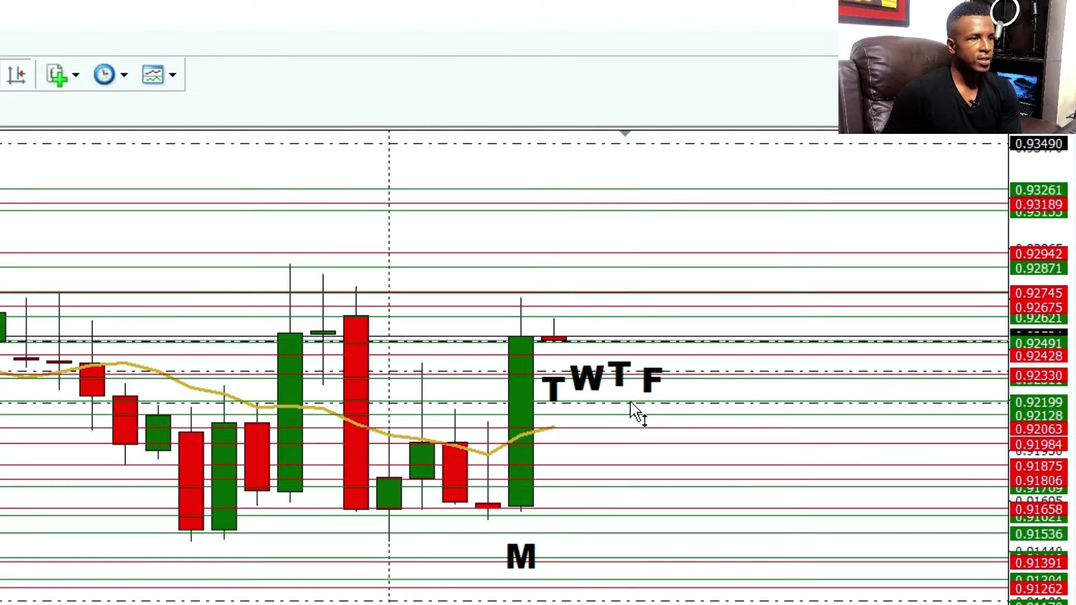
{"action": "left_click_drag", "start_coordinate": [631, 402], "coordinate": [629, 398]}
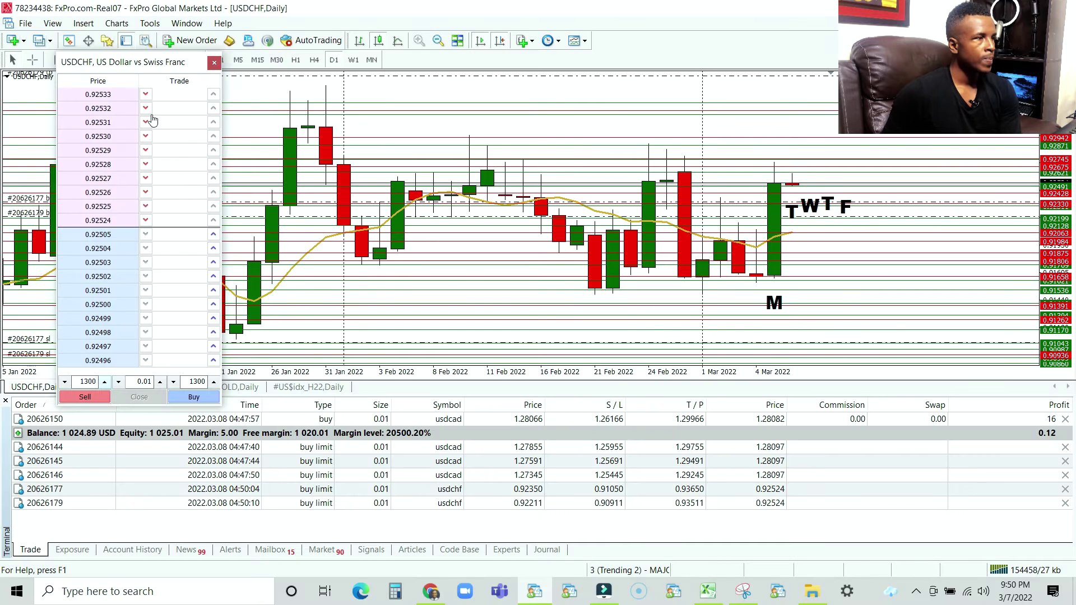
Step: Add a third 0.01-lot USDCHF buy limit, move it to 0.92133, and buy 0.01 lot at the market price
{"action": "left_click", "coordinate": [213, 361]}
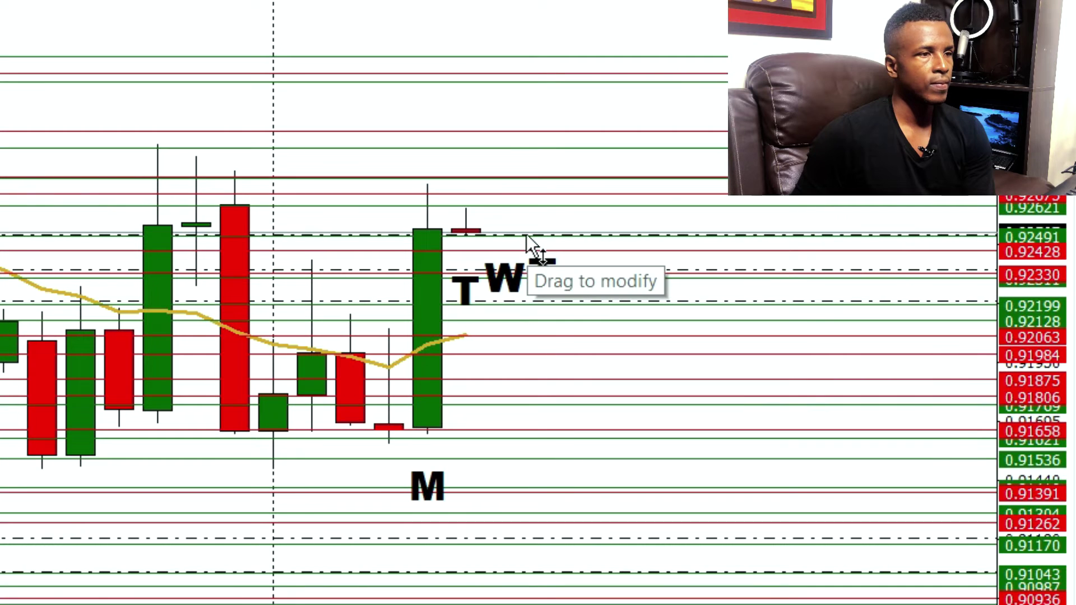
{"action": "left_click_drag", "start_coordinate": [527, 234], "coordinate": [580, 322]}
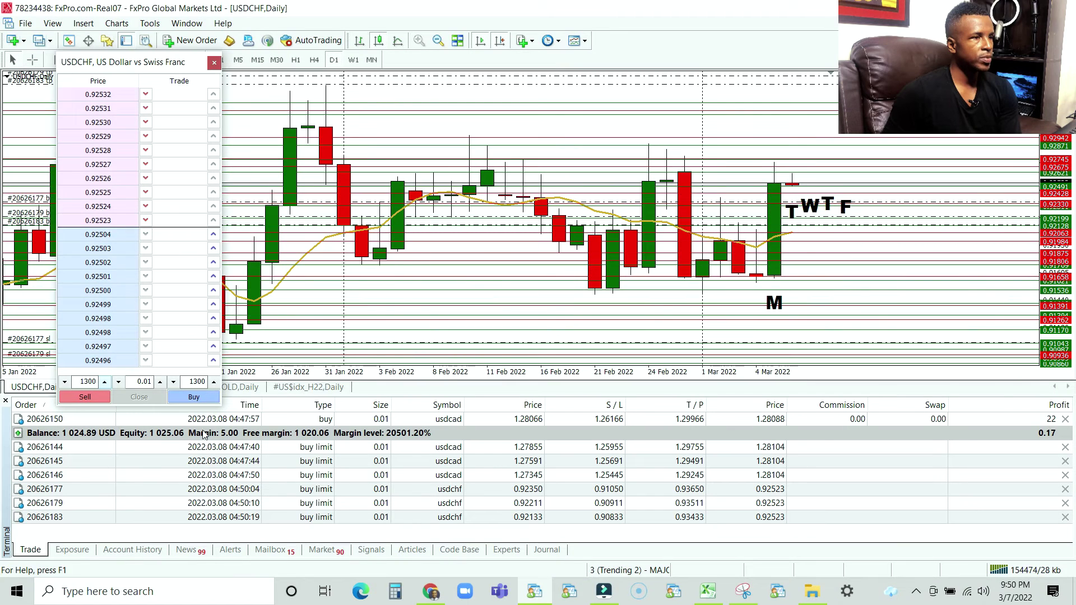
{"action": "left_click", "coordinate": [202, 398]}
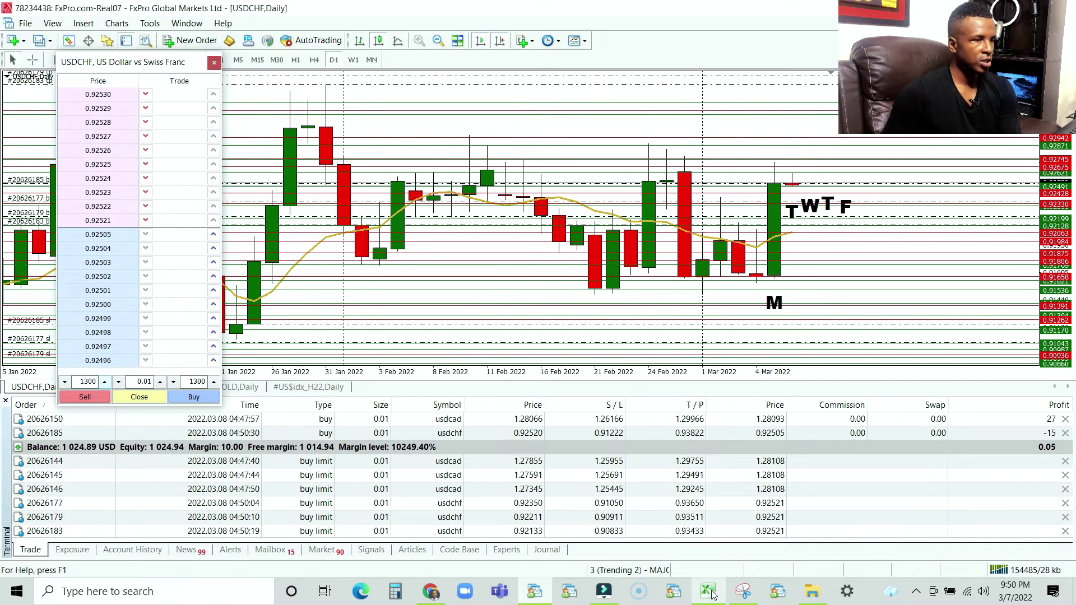
Step: Capture the placed trades with Snipping Tool and log in to the other saved trading account on the FxPro.com-Real05 server
{"action": "left_click", "coordinate": [742, 591]}
{"action": "left_click", "coordinate": [73, 46]}
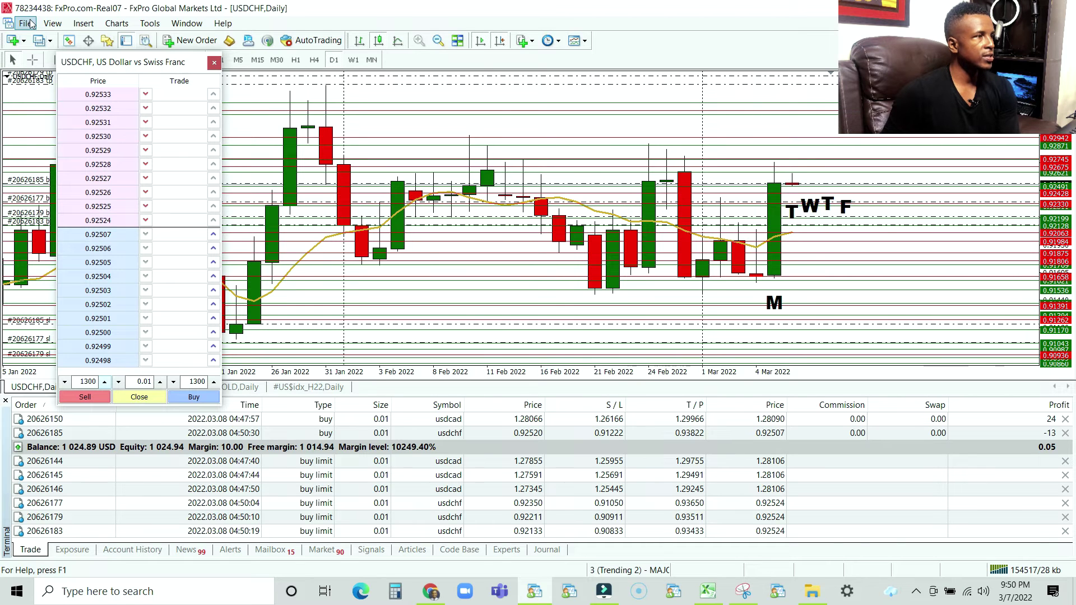
{"action": "left_click", "coordinate": [27, 23]}
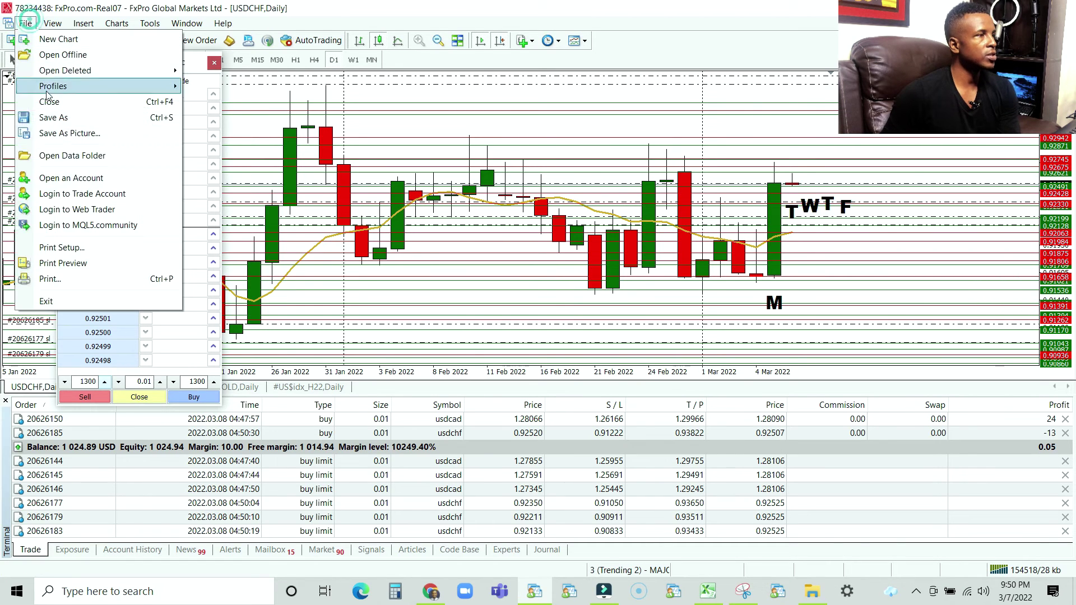
{"action": "left_click", "coordinate": [87, 192]}
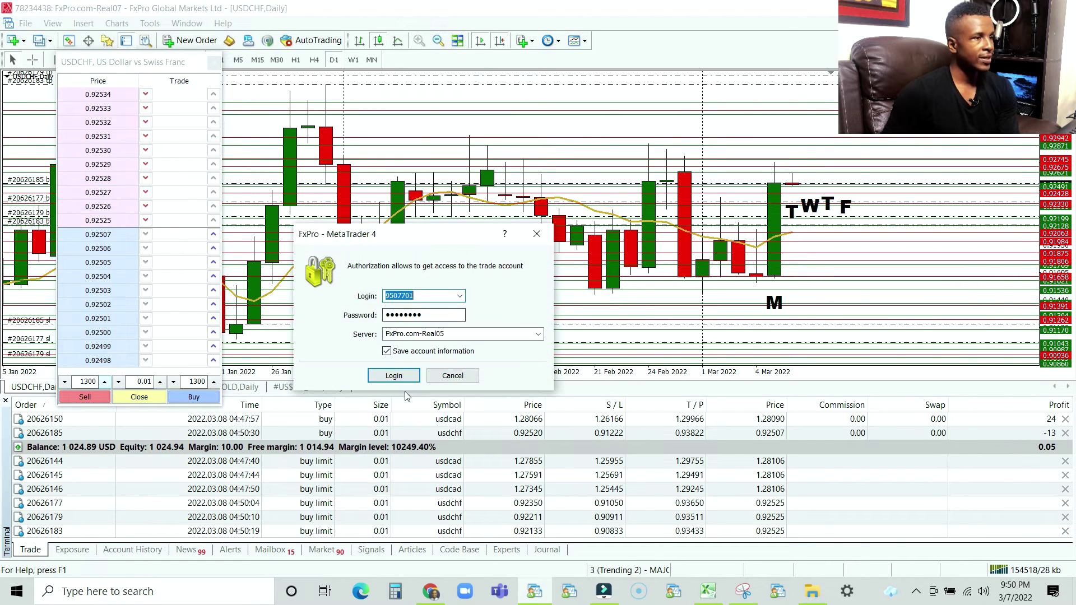
{"action": "left_click", "coordinate": [394, 375]}
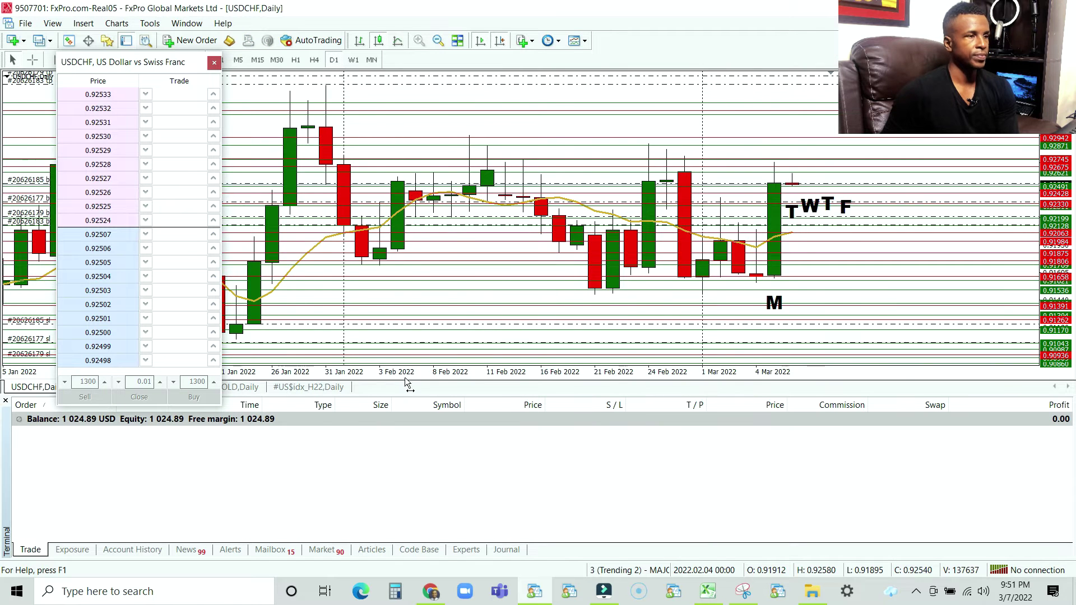
Step: Place two 0.01-lot USDCHF buy limit orders on the Real05 account and move them to 0.92366 and 0.92211
{"action": "left_click", "coordinate": [213, 360]}
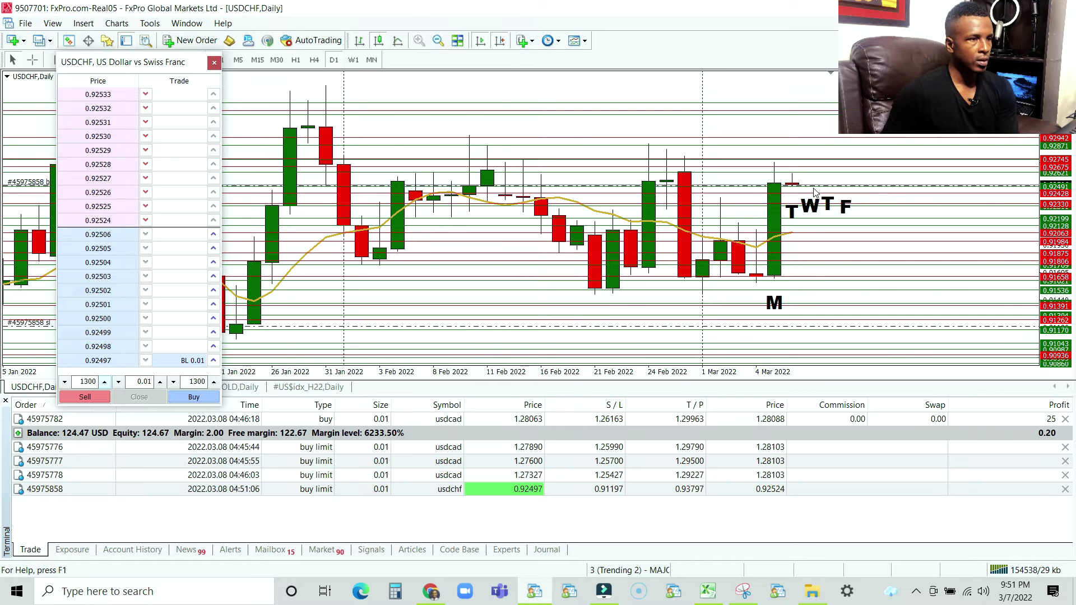
{"action": "left_click_drag", "start_coordinate": [818, 194], "coordinate": [812, 200]}
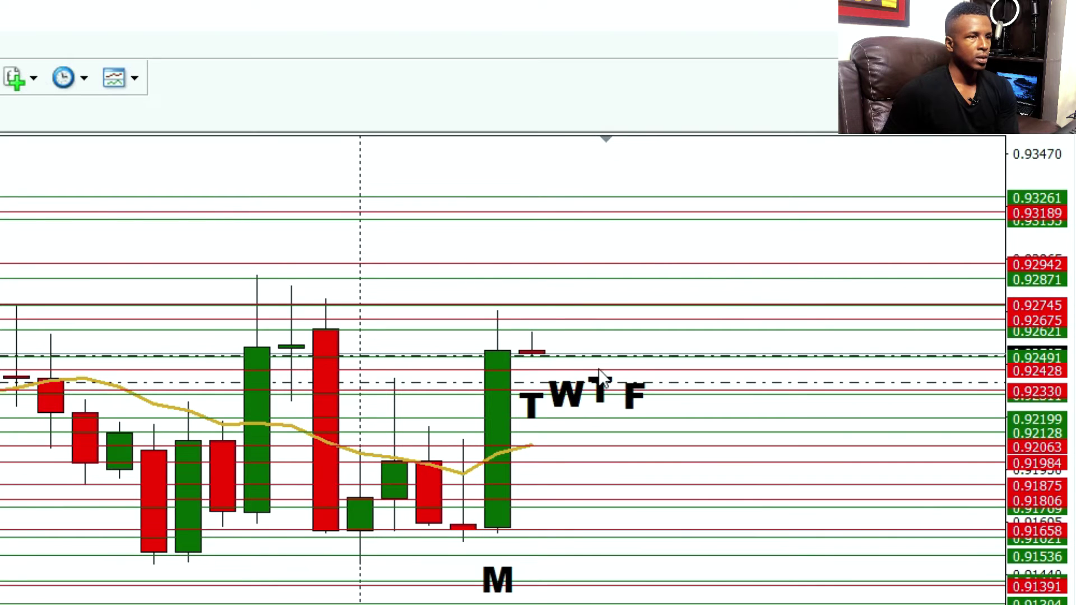
{"action": "scroll", "coordinate": [629, 353], "scroll_direction": "up", "scroll_amount": 4}
{"action": "scroll", "coordinate": [791, 390], "scroll_direction": "down", "scroll_amount": 5}
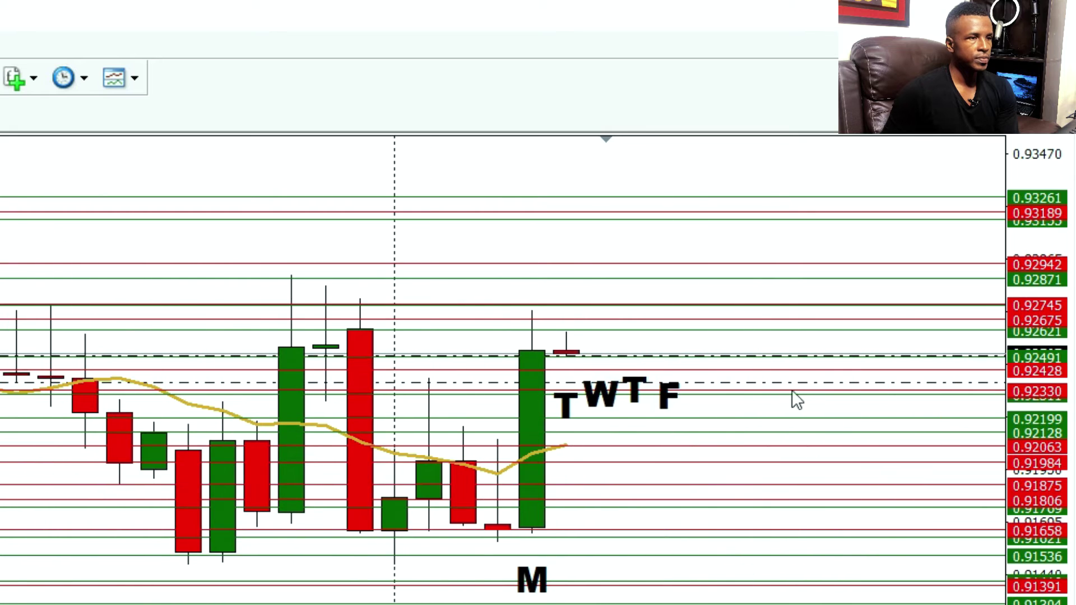
{"action": "left_click_drag", "start_coordinate": [782, 387], "coordinate": [790, 417]}
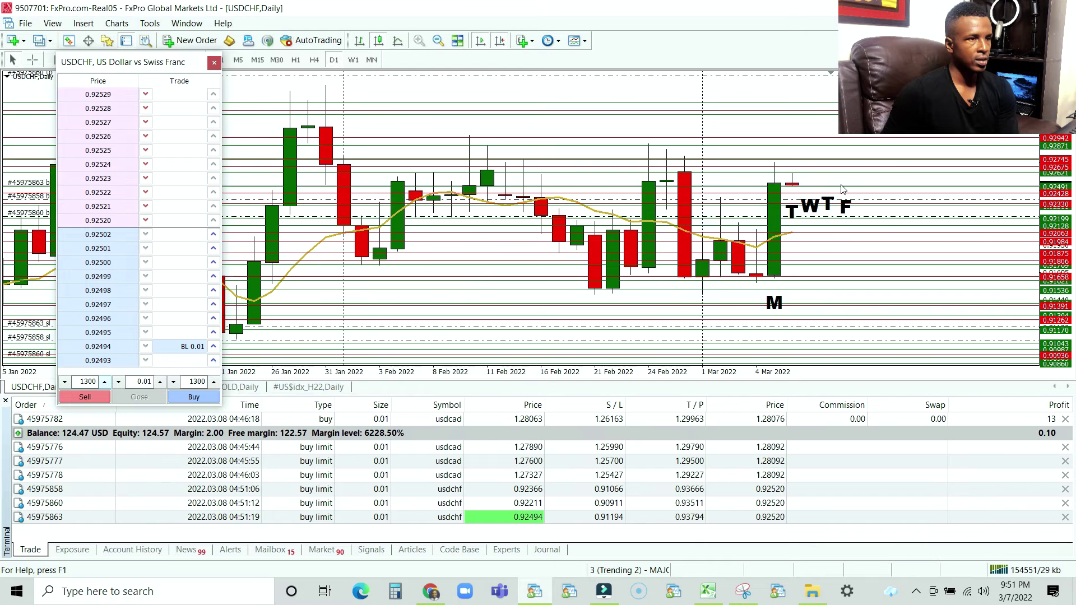
Step: Move the third USDCHF buy limit order to 0.92133 and buy 0.01 lot of USDCHF at the market price
{"action": "left_click_drag", "start_coordinate": [841, 190], "coordinate": [846, 225]}
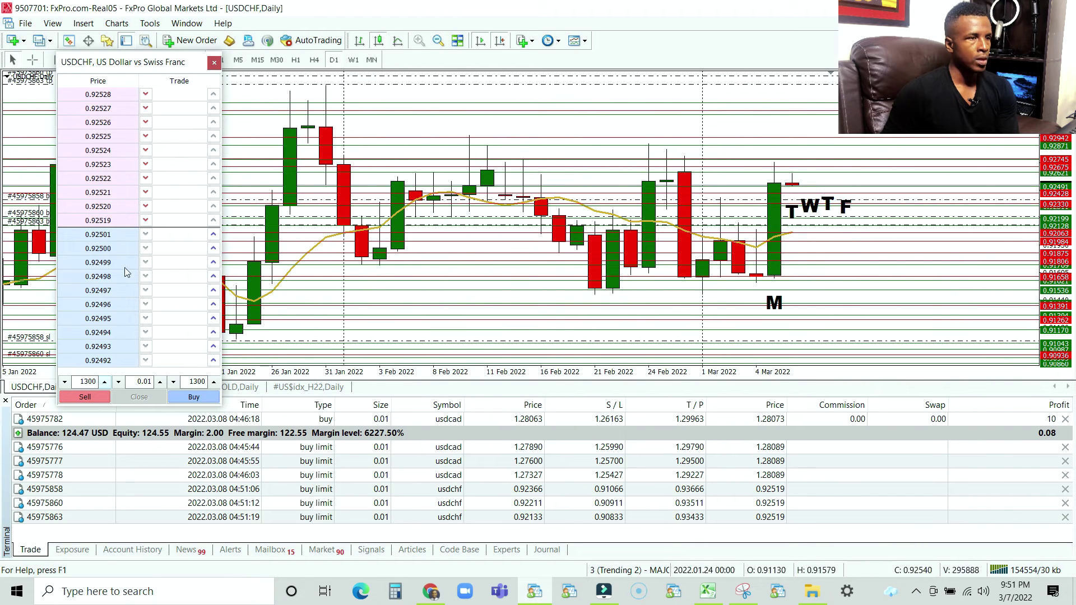
{"action": "left_click", "coordinate": [194, 396]}
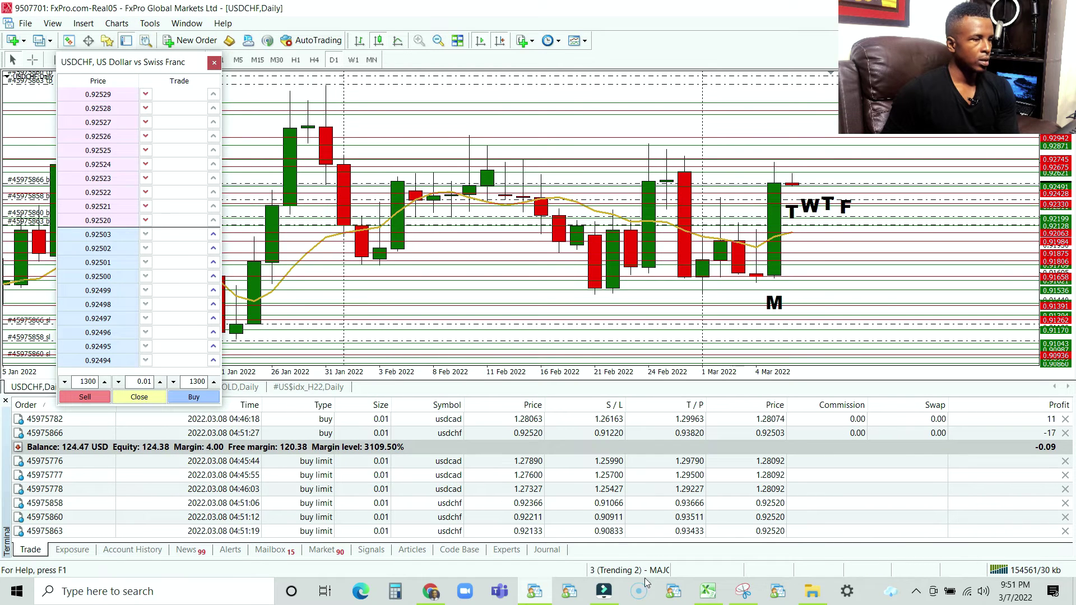
Step: Capture the Real05 account's trades with Snipping Tool and switch the chart profile to 4 (Trending 3) - JPY CROSSESS
{"action": "left_click", "coordinate": [743, 593]}
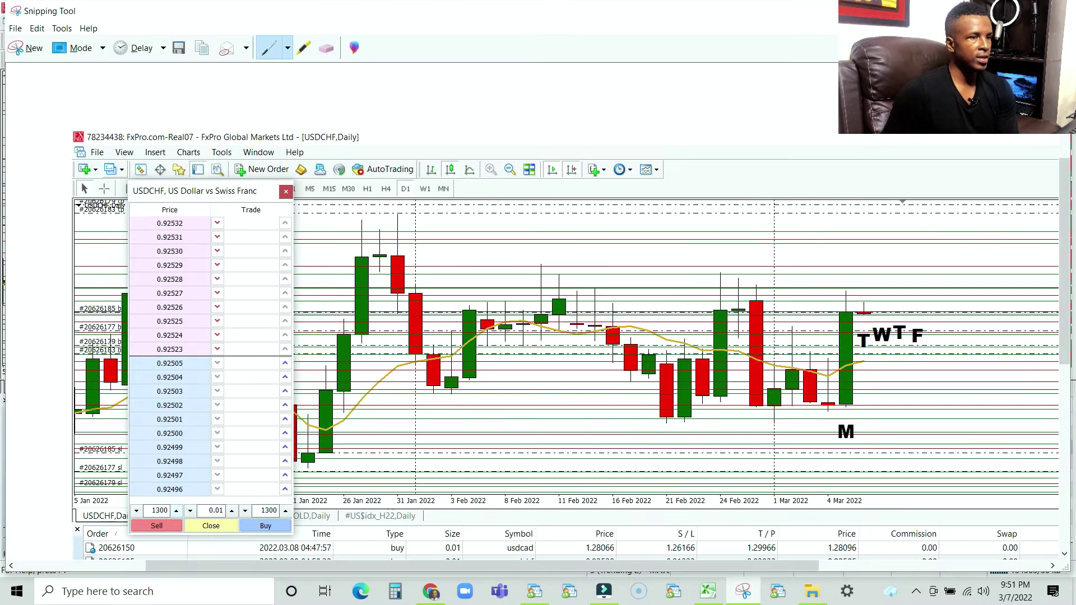
{"action": "left_click", "coordinate": [31, 50]}
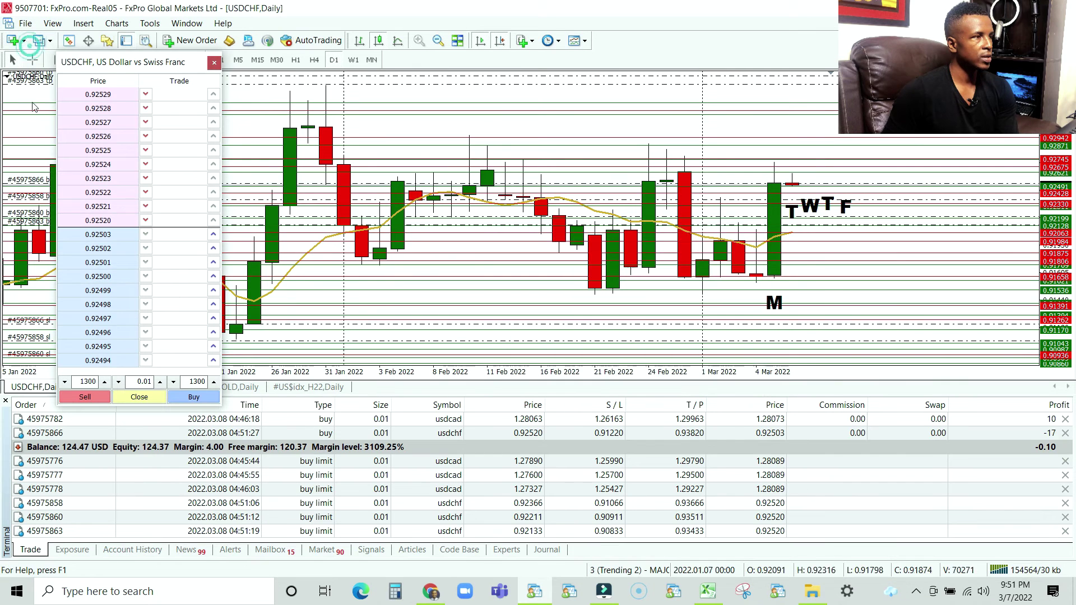
{"action": "left_click", "coordinate": [627, 571]}
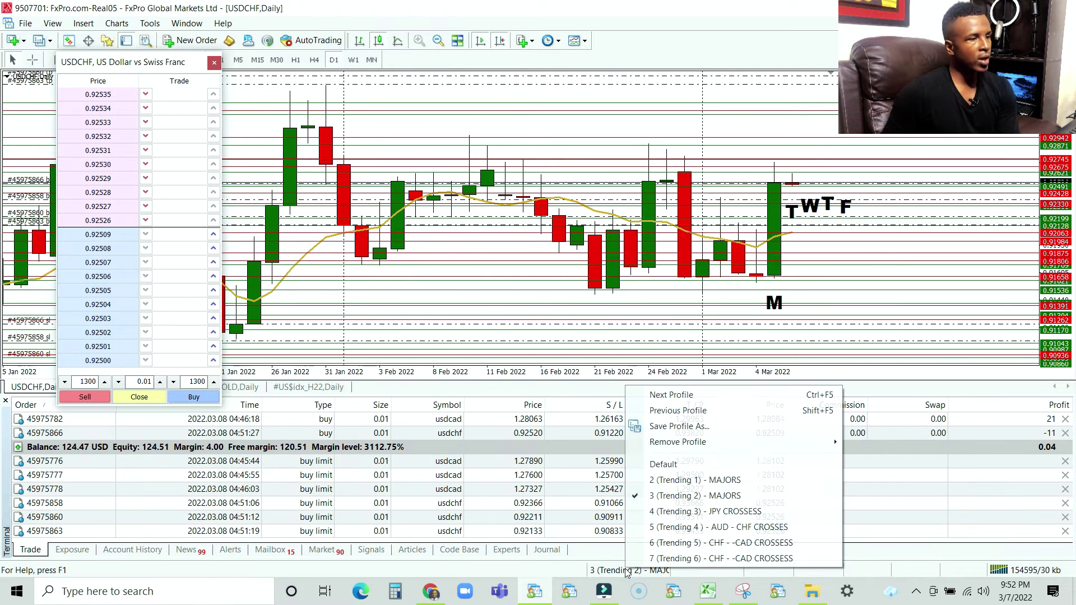
{"action": "left_click", "coordinate": [691, 513]}
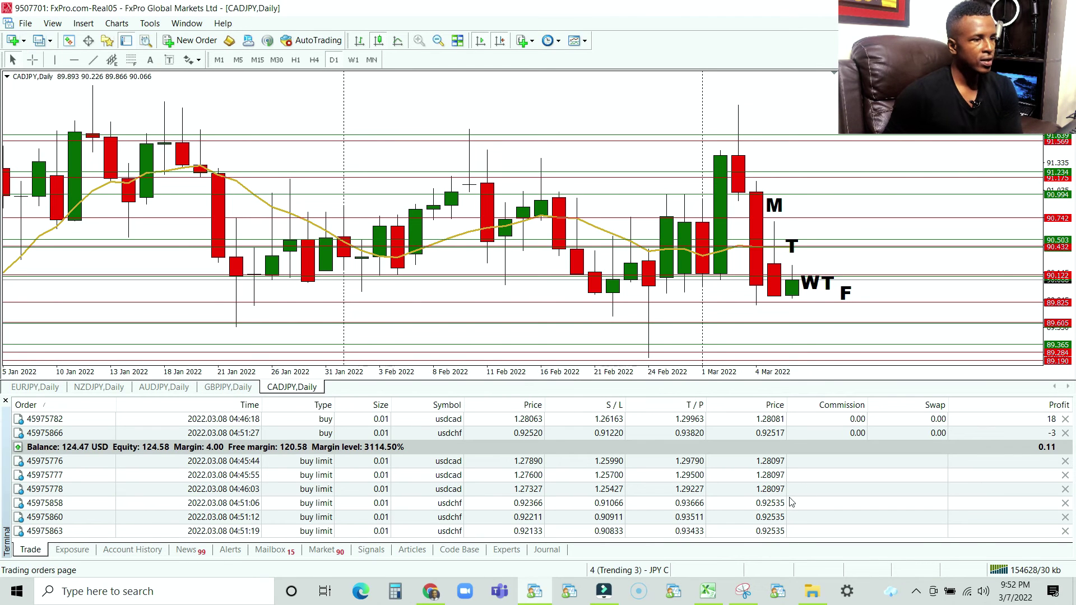
Step: Check the Excel workbook, open the depth of market for CADJPY, and set its stop loss and take profit to 1720 points
{"action": "left_click", "coordinate": [707, 591]}
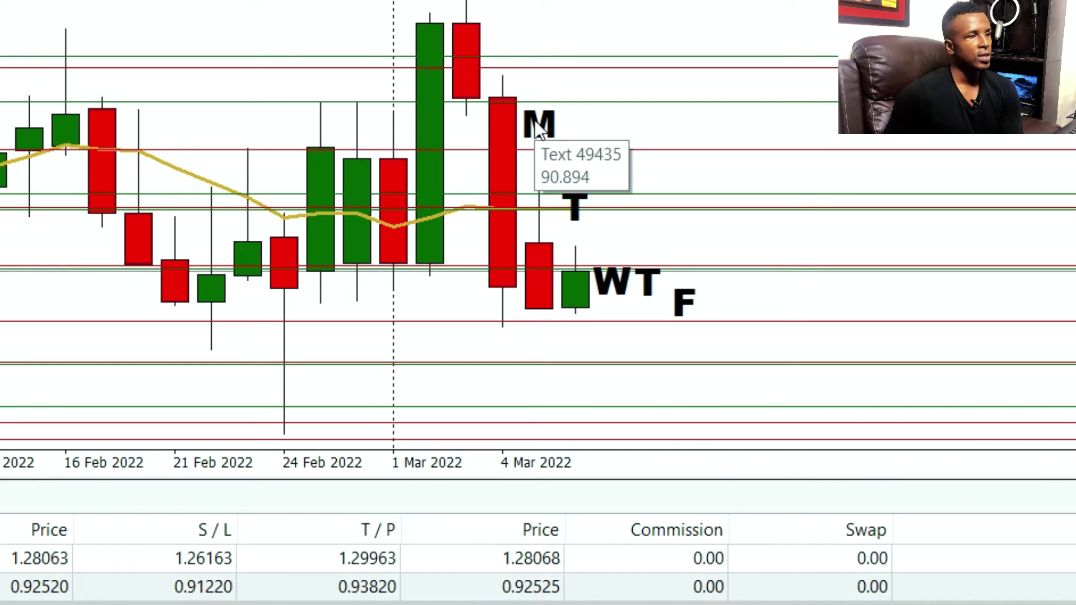
{"action": "right_click", "coordinate": [345, 159]}
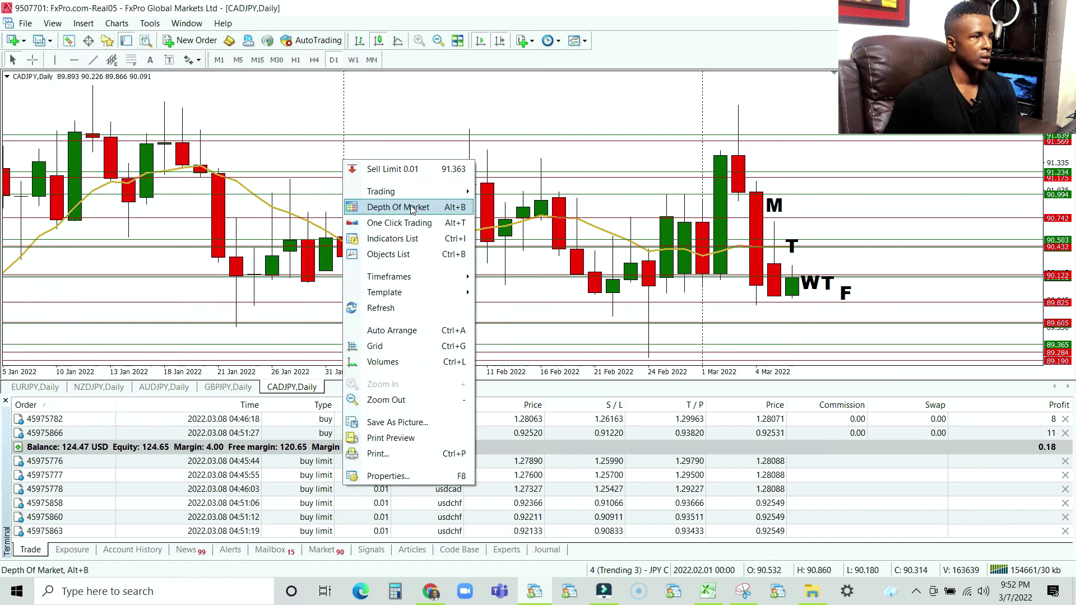
{"action": "left_click", "coordinate": [401, 209]}
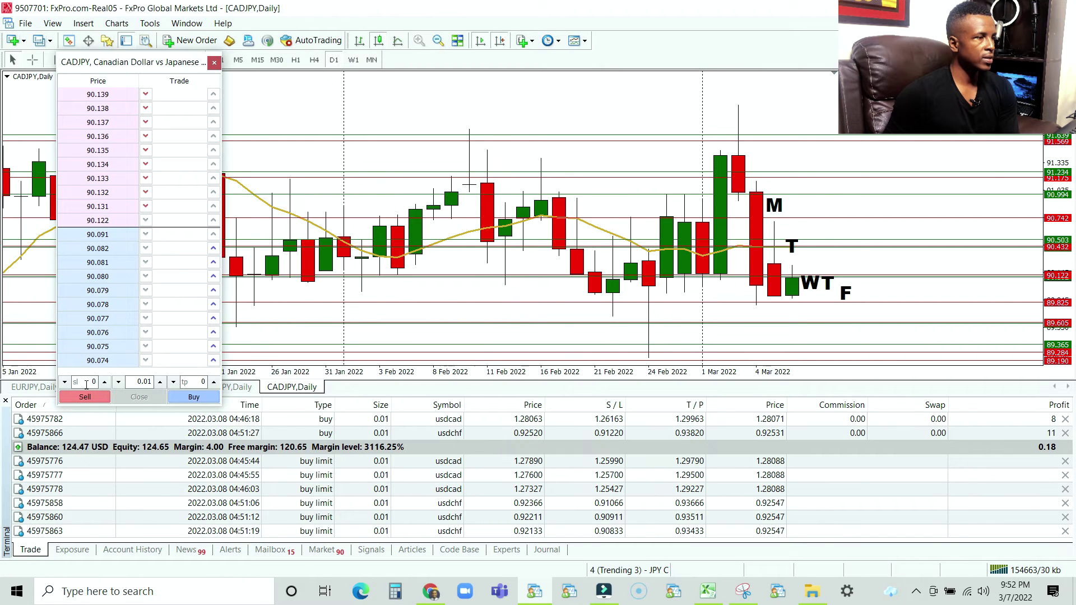
{"action": "type", "text": "1720"}
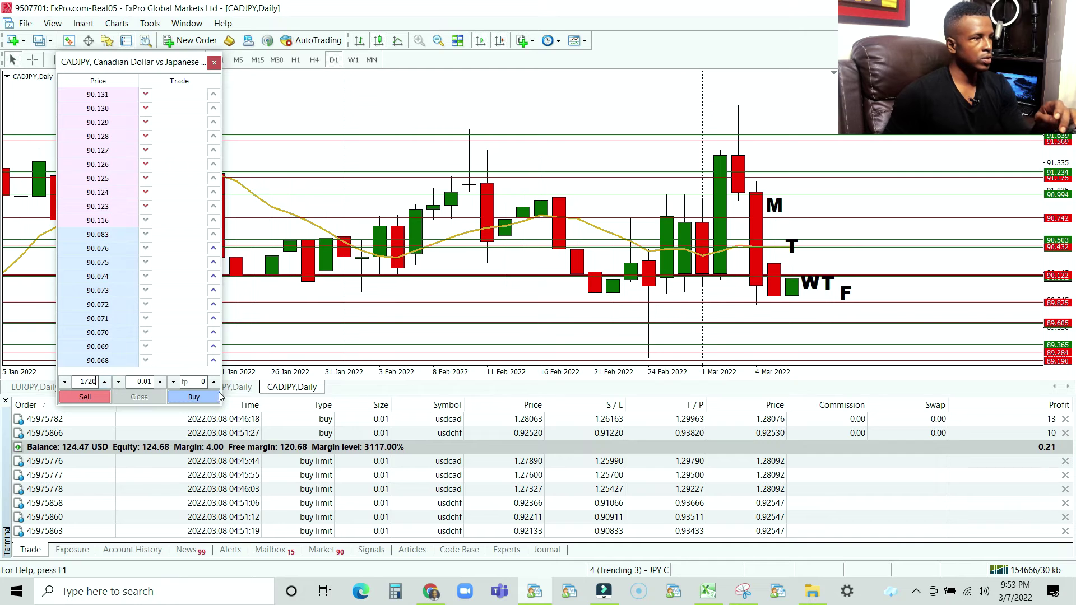
{"action": "type", "text": "1720"}
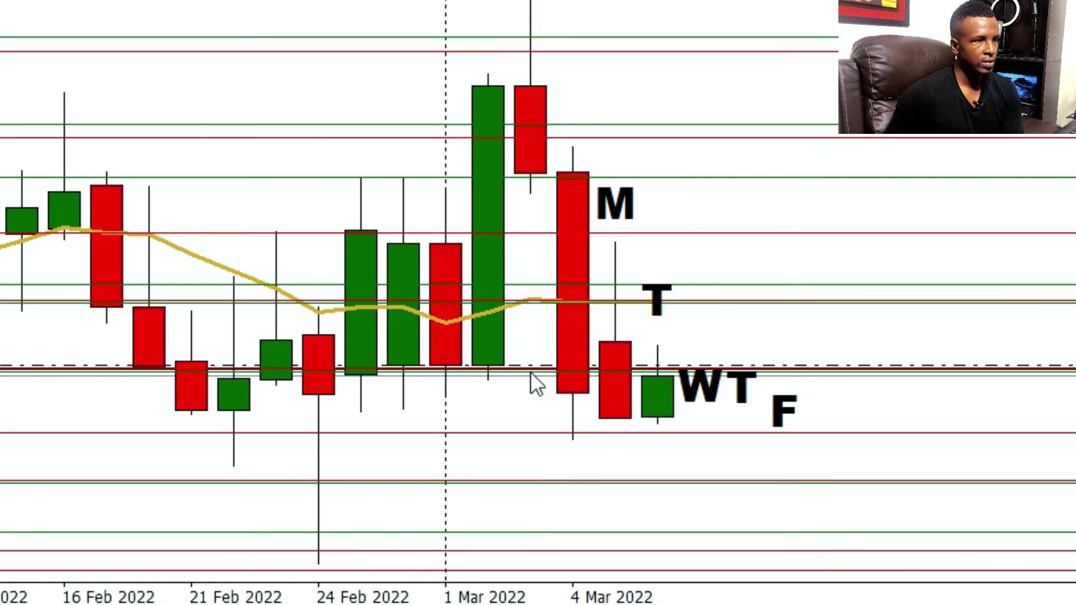
Step: Place two 0.01-lot CADJPY sell limits just below the 90.432 and 90.742 levels and sell 0.01 lot at the market price
{"action": "left_click_drag", "start_coordinate": [739, 274], "coordinate": [735, 271]}
{"action": "left_click_drag", "start_coordinate": [523, 368], "coordinate": [522, 317]}
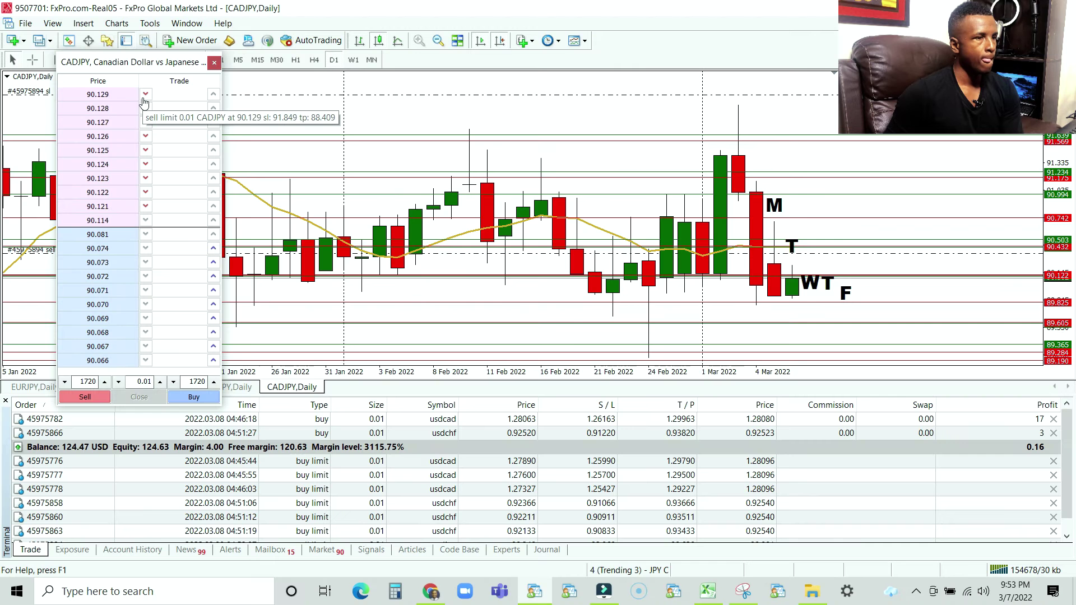
{"action": "left_click", "coordinate": [145, 94]}
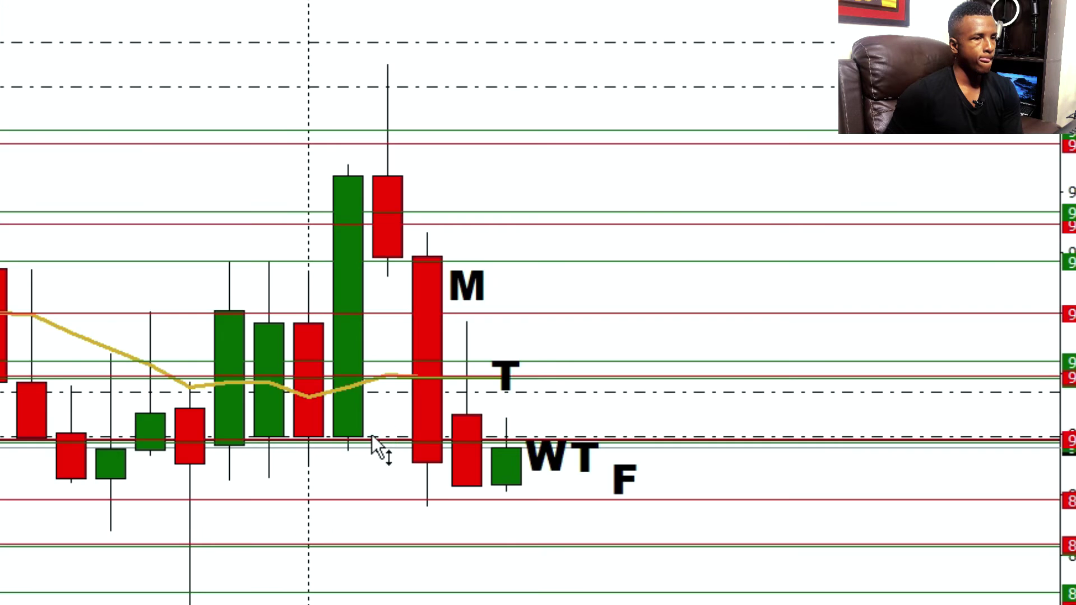
{"action": "left_click", "coordinate": [731, 272]}
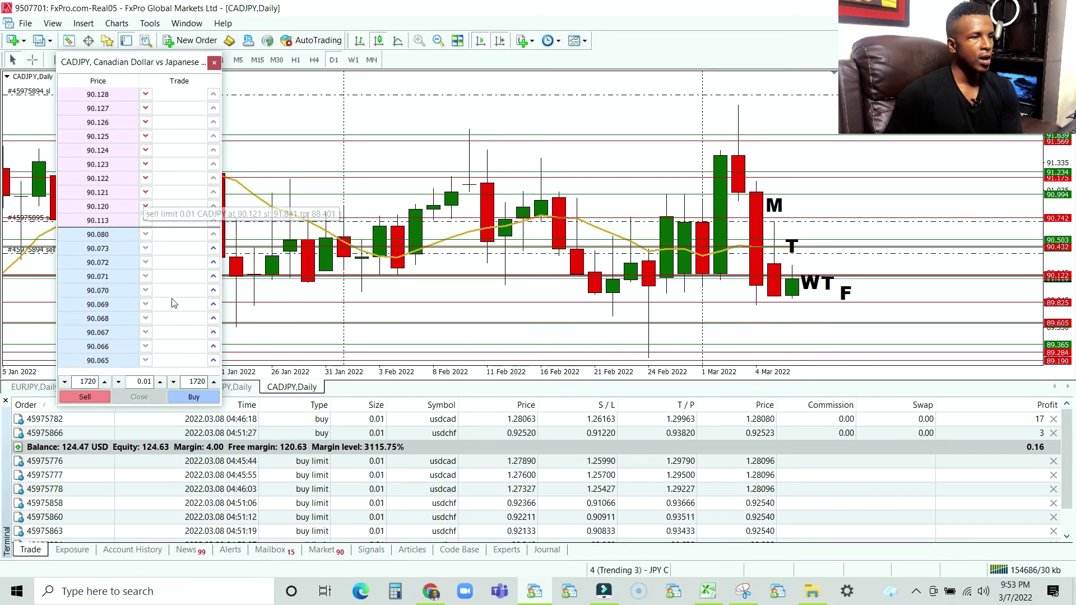
{"action": "left_click", "coordinate": [85, 397]}
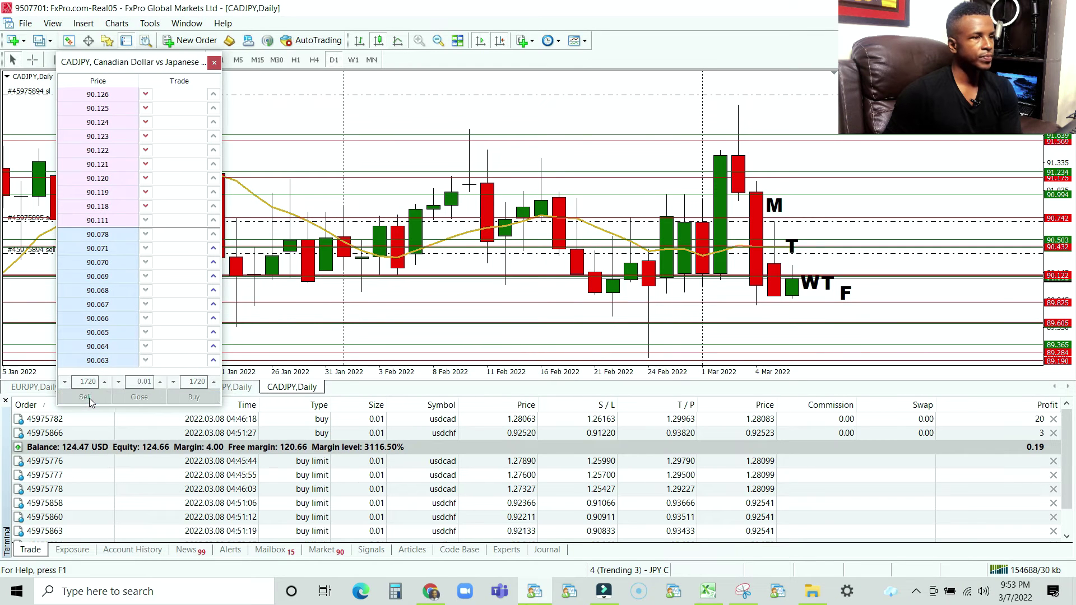
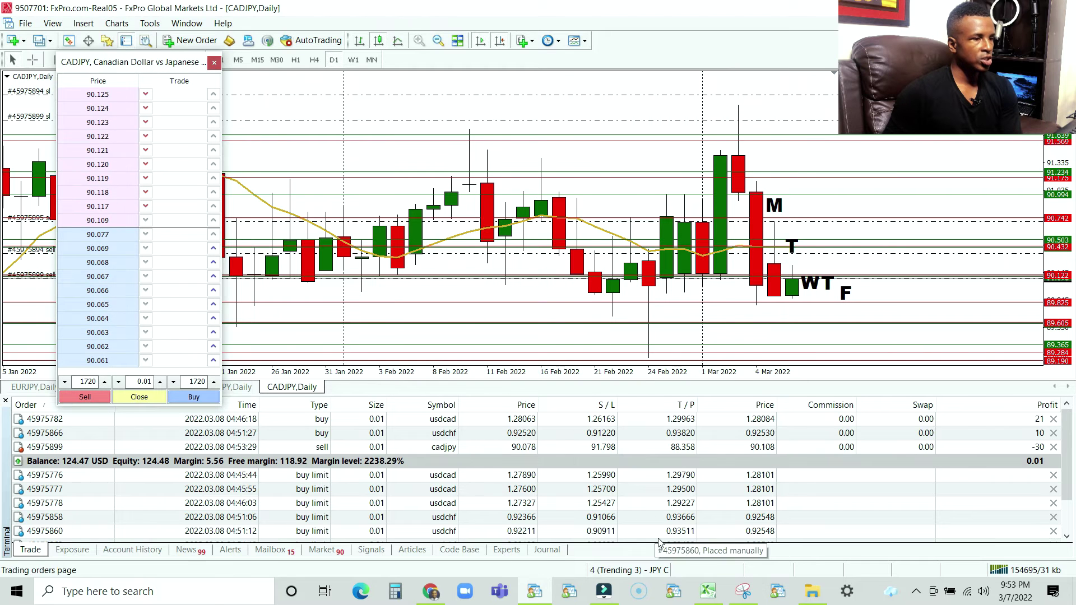
Step: Log in to the other saved trade account, the one on the FxPro.com-Real07 server
{"action": "left_click", "coordinate": [742, 591]}
{"action": "key", "text": "alt+Tab"}
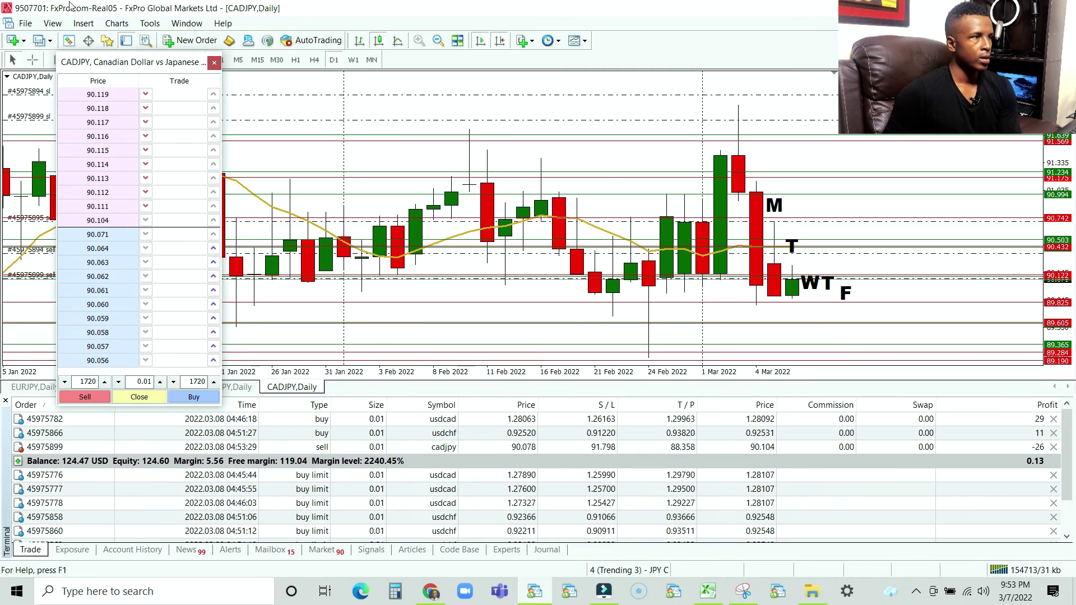
{"action": "left_click", "coordinate": [27, 23]}
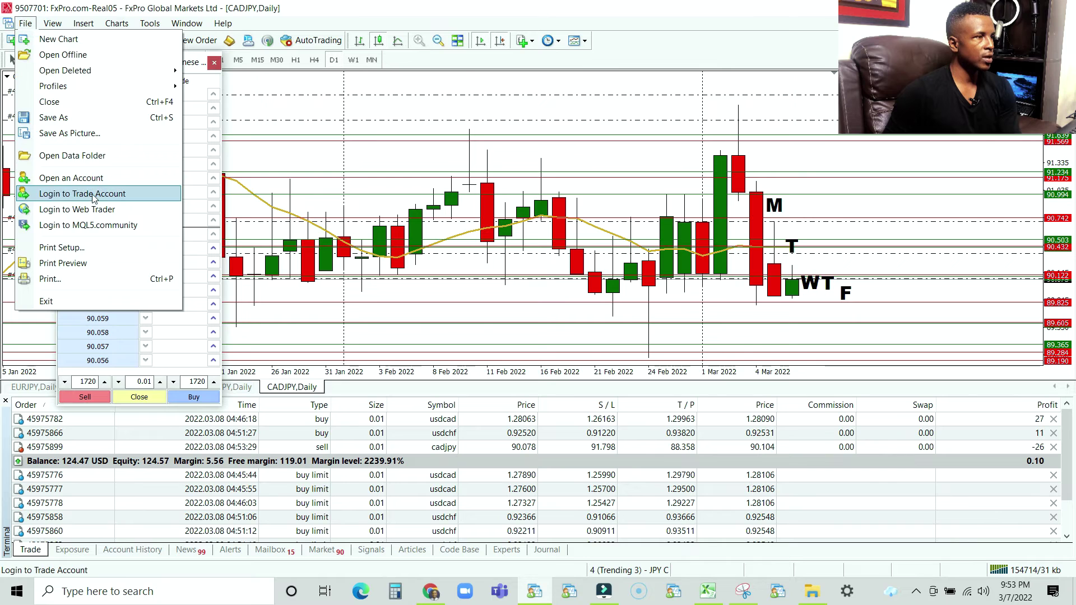
{"action": "left_click", "coordinate": [83, 193]}
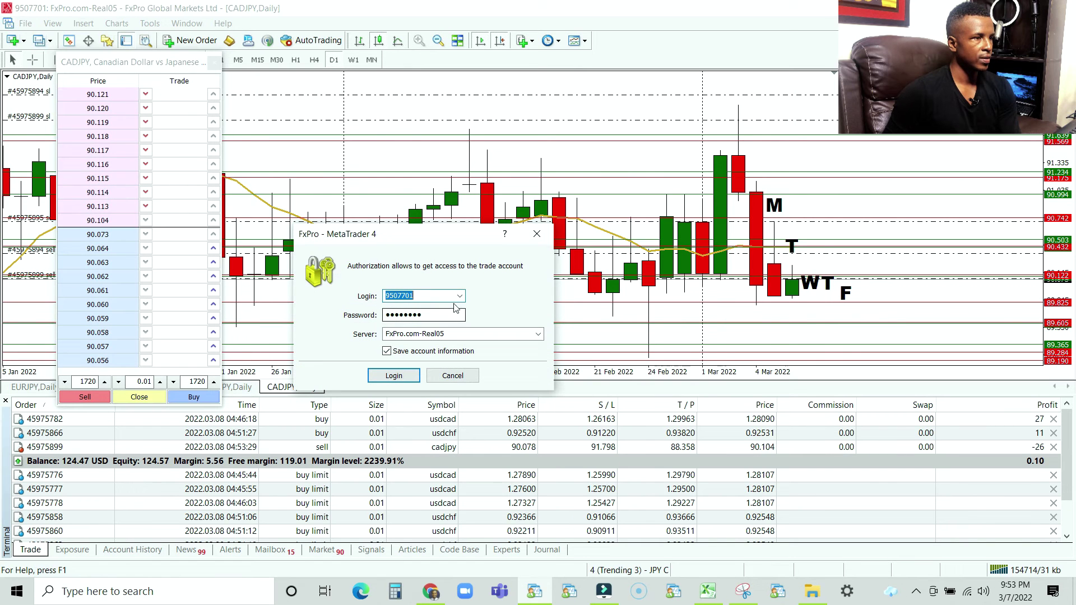
{"action": "left_click", "coordinate": [459, 296]}
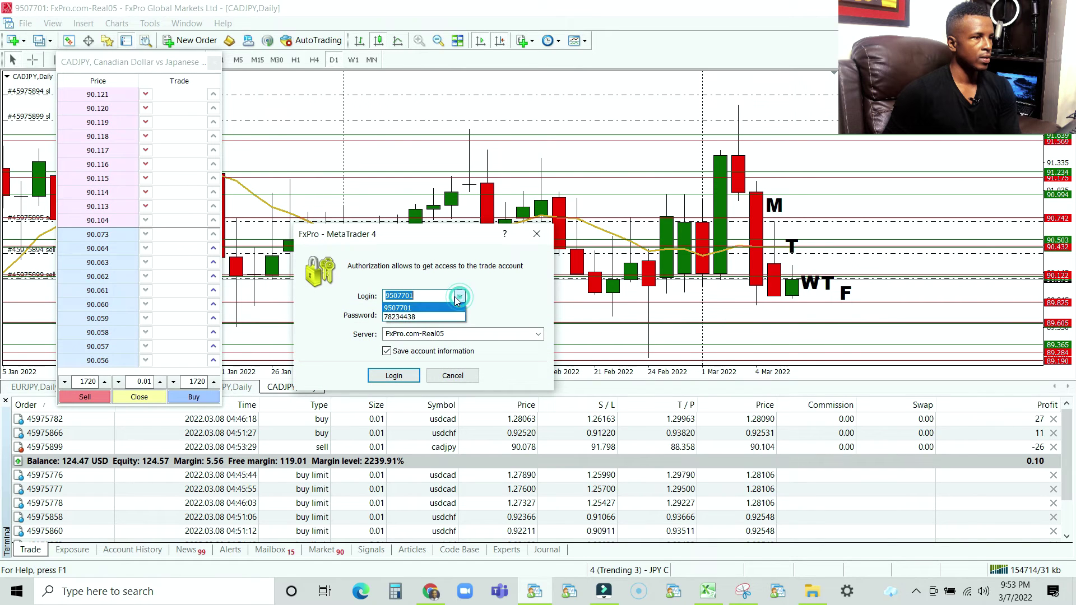
{"action": "left_click", "coordinate": [415, 318]}
{"action": "left_click", "coordinate": [395, 375]}
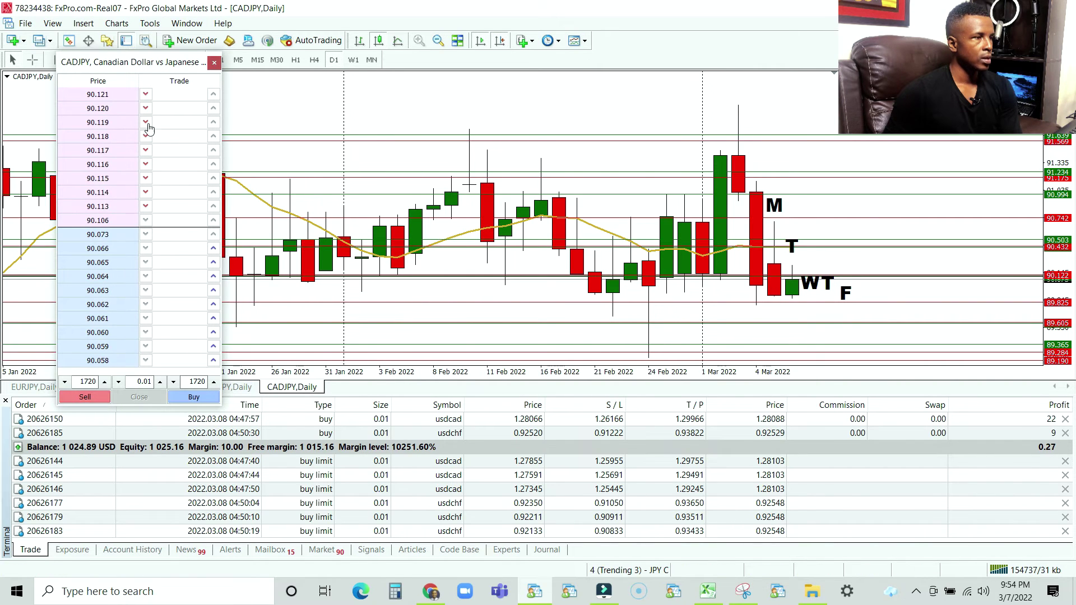
Step: Place 0.01-lot CADJPY sell limits at 90.360 and 90.669 and sell 0.01 lot of CADJPY at the market price
{"action": "left_click", "coordinate": [144, 96]}
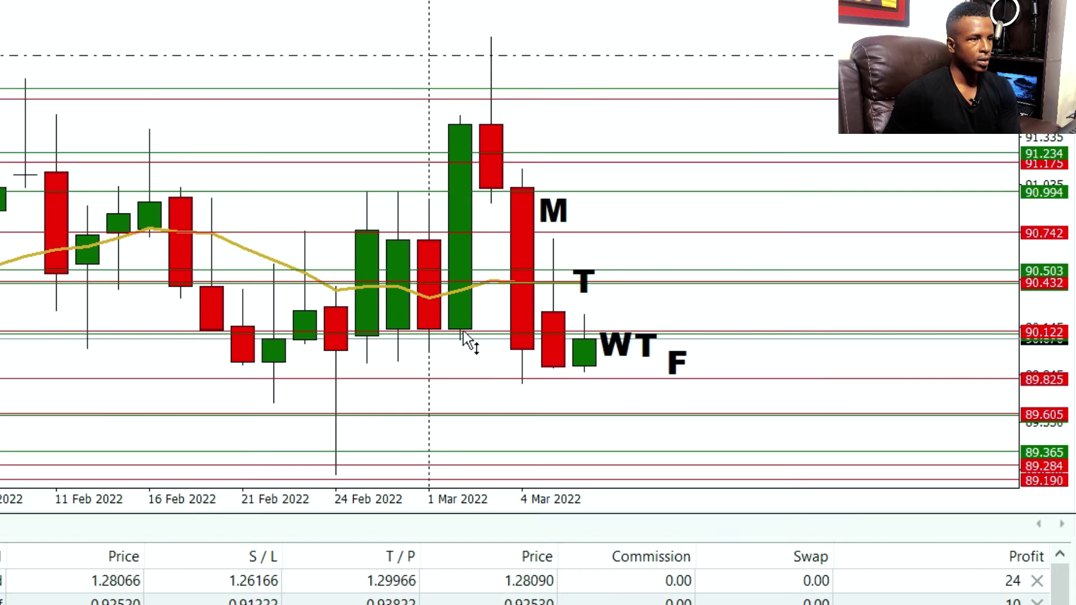
{"action": "left_click_drag", "start_coordinate": [722, 274], "coordinate": [732, 258]}
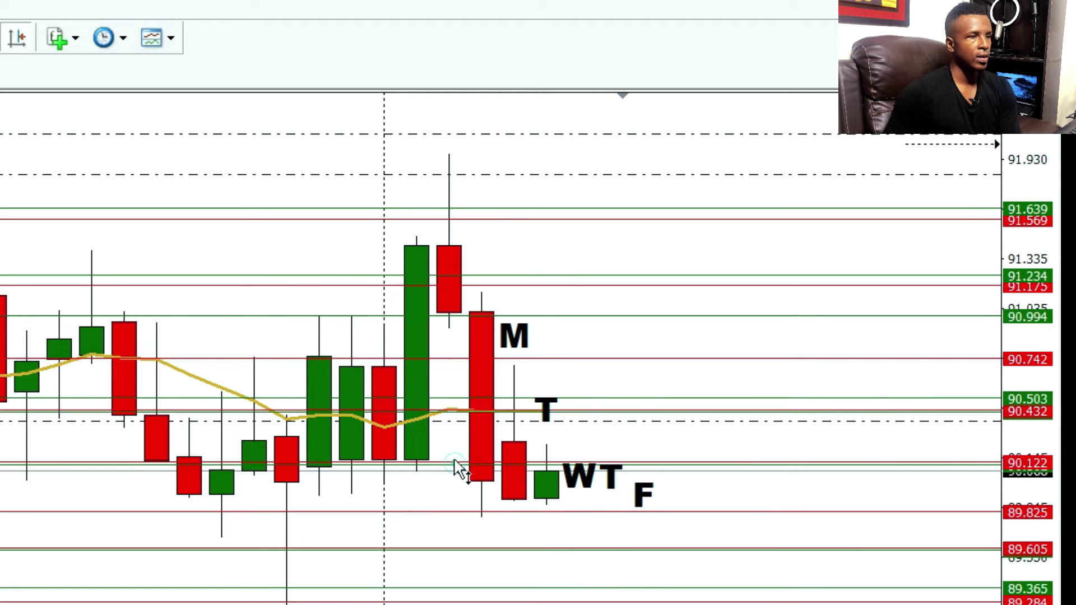
{"action": "left_click_drag", "start_coordinate": [741, 273], "coordinate": [744, 231]}
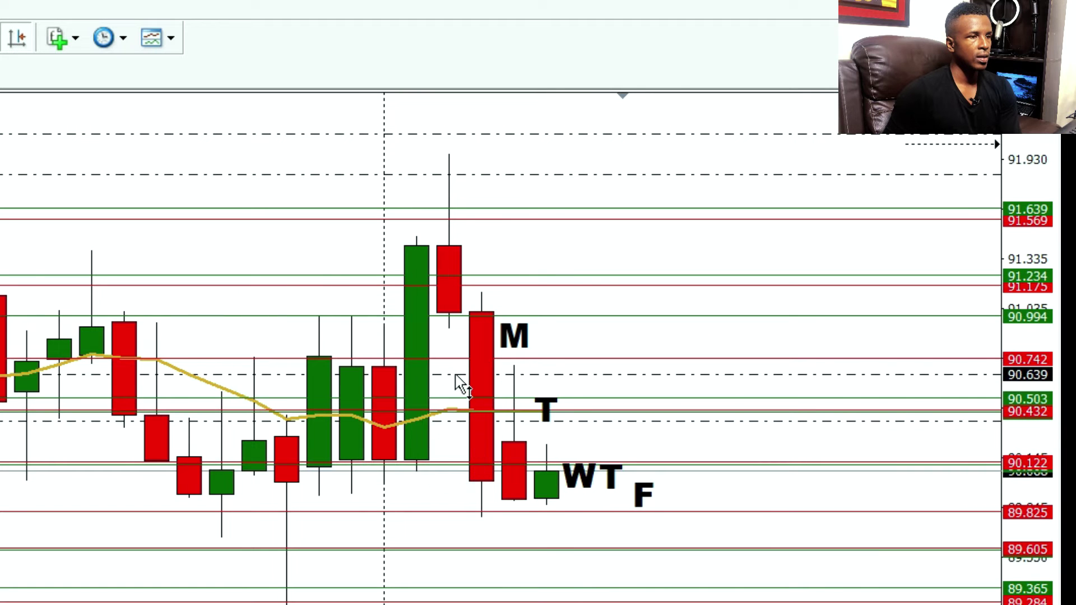
{"action": "left_click_drag", "start_coordinate": [456, 375], "coordinate": [456, 379]}
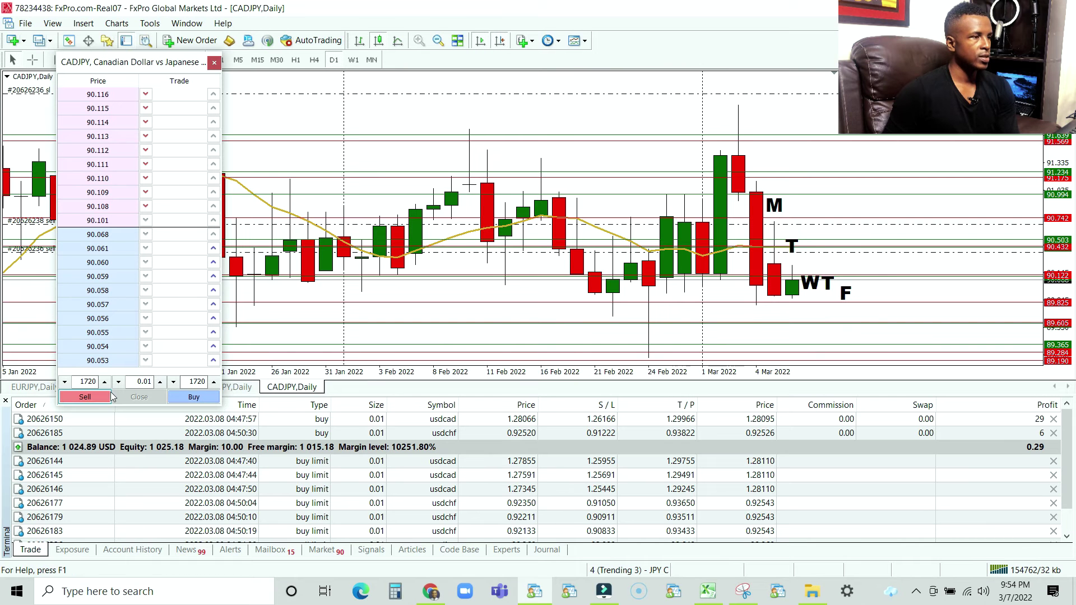
{"action": "left_click", "coordinate": [85, 397]}
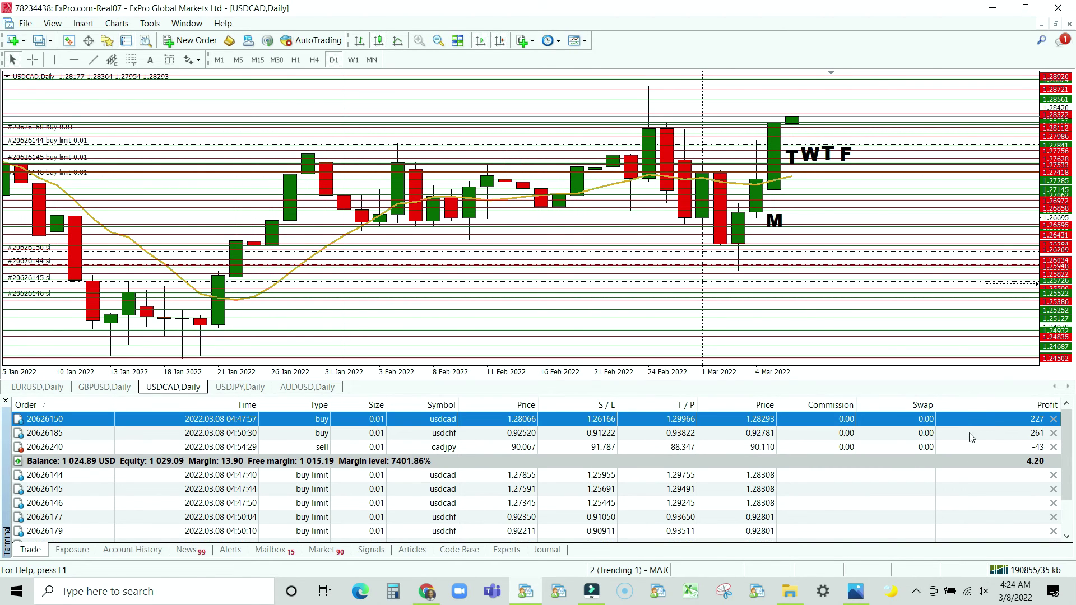
Step: Close the open USDCAD, USDCHF and CADJPY positions on the Real07 account
{"action": "left_click", "coordinate": [972, 436]}
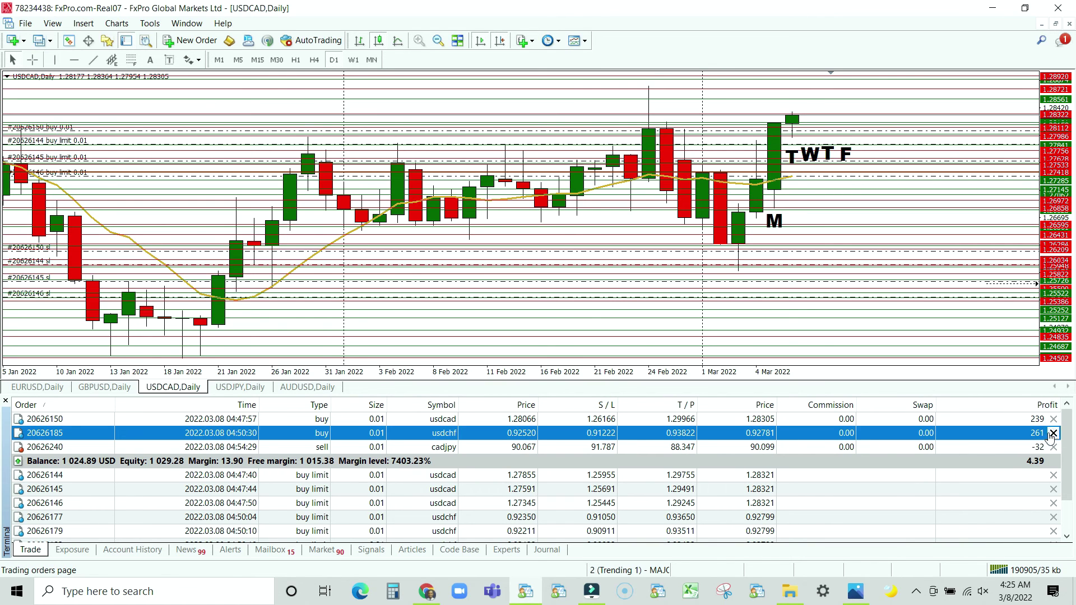
{"action": "left_click", "coordinate": [1054, 419]}
{"action": "left_click", "coordinate": [1053, 419]}
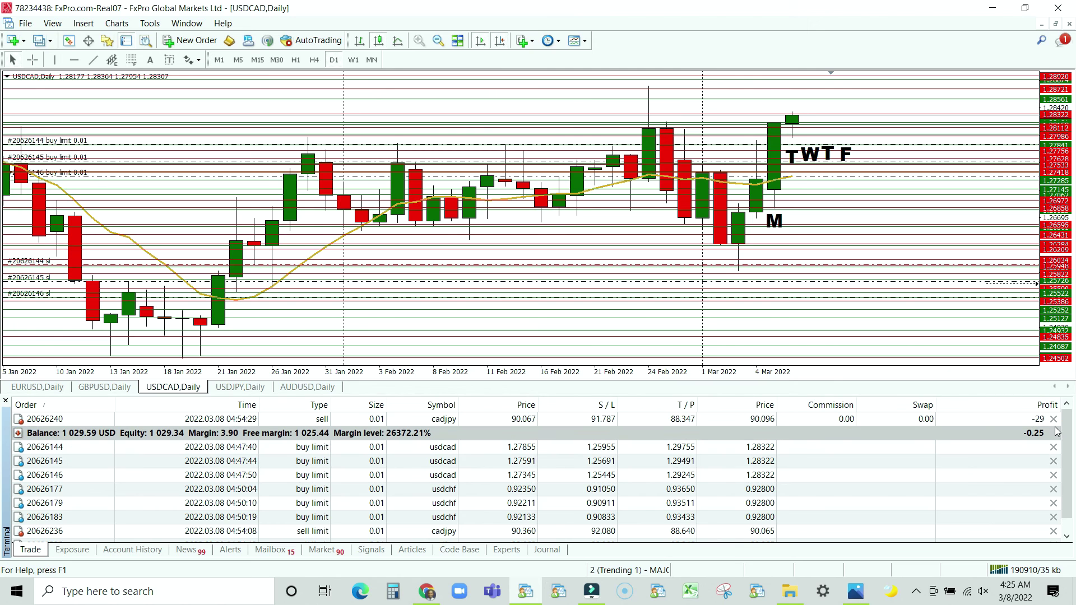
{"action": "left_click", "coordinate": [1057, 433]}
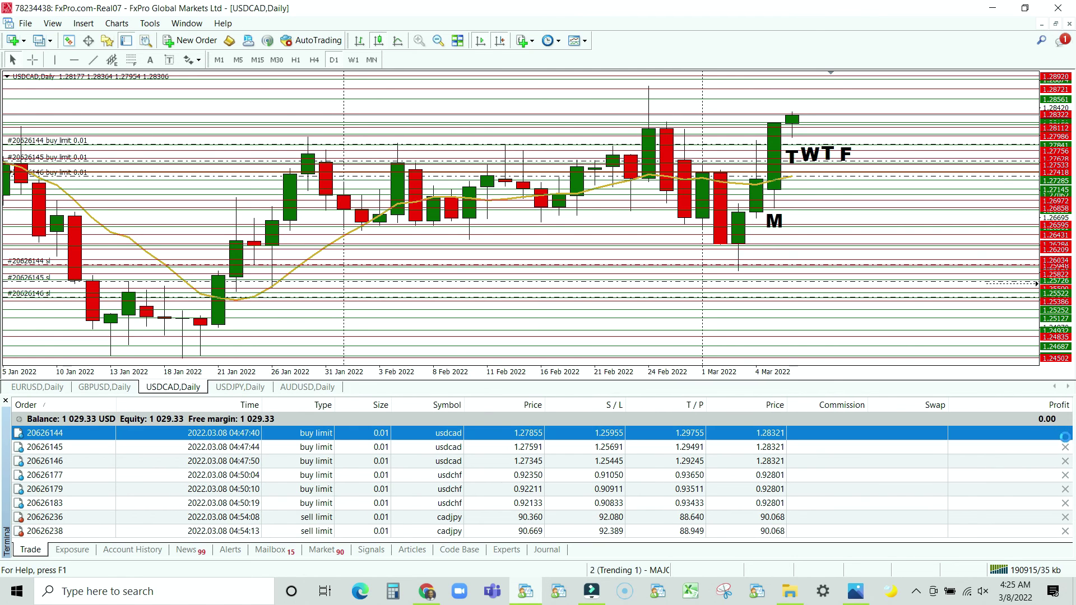
Step: Delete all pending USDCAD, USDCHF and CADJPY limit orders on the Real07 account
{"action": "left_click", "coordinate": [1065, 433]}
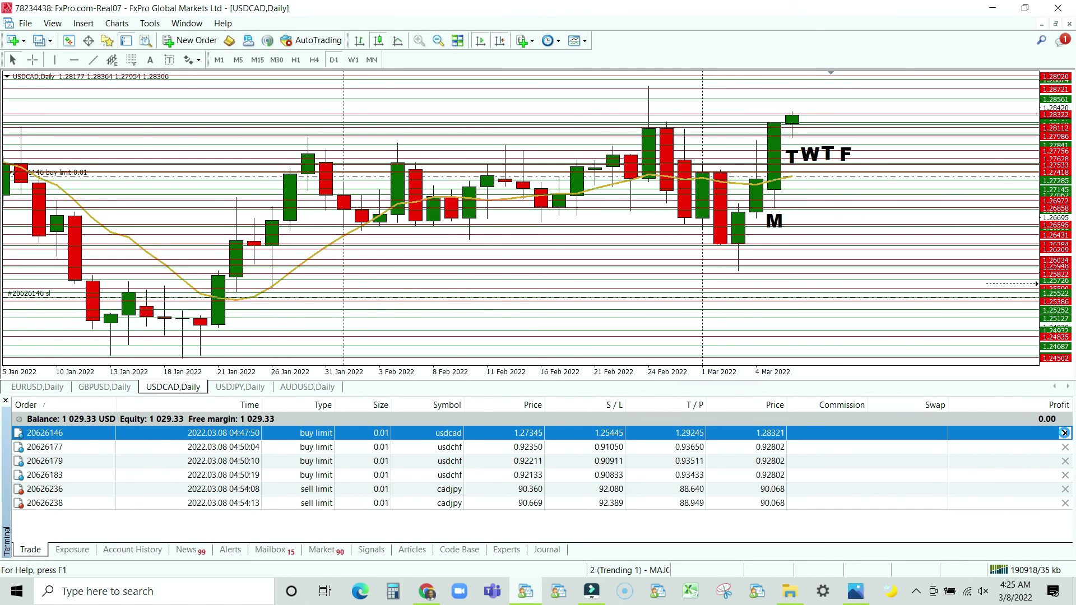
{"action": "left_click", "coordinate": [1065, 433]}
{"action": "left_click", "coordinate": [1064, 432]}
{"action": "left_click", "coordinate": [1064, 433]}
{"action": "left_click", "coordinate": [1064, 433]}
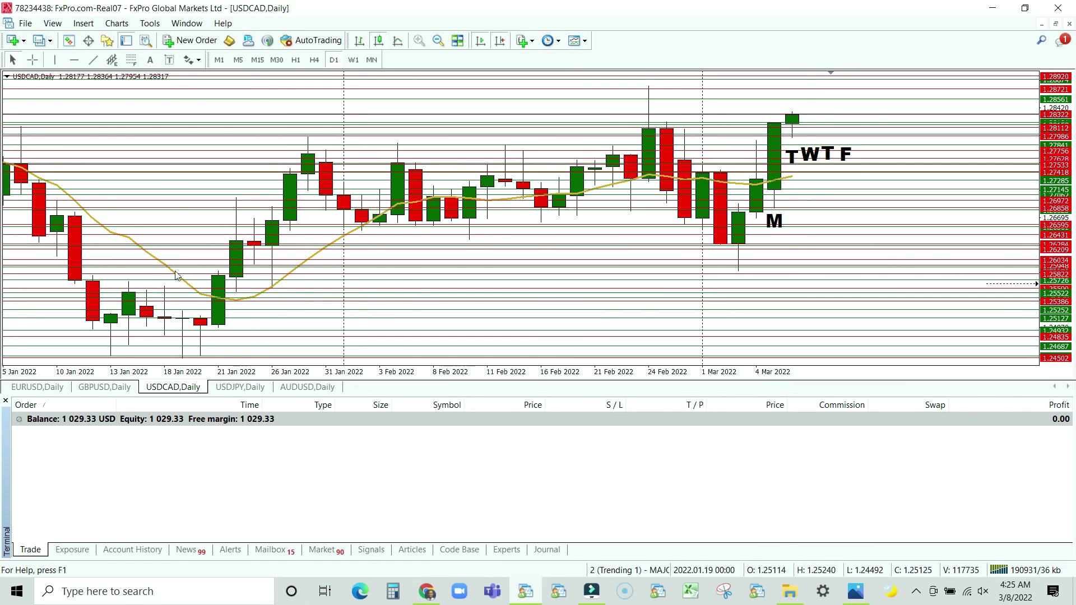
Step: Log in to the saved trade account on the FxPro.com-Real05 server
{"action": "left_click", "coordinate": [26, 23]}
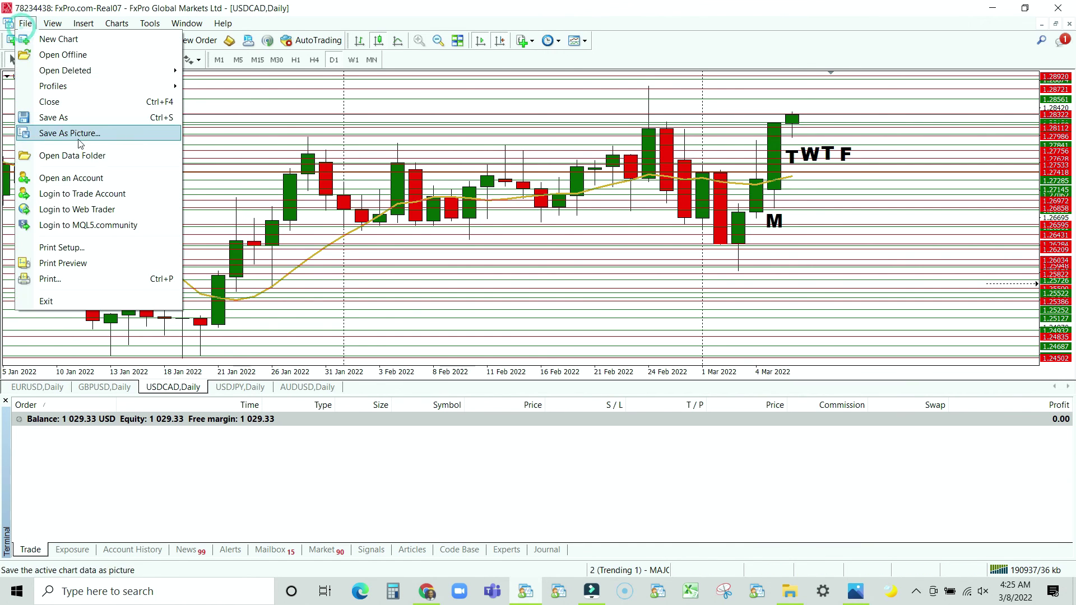
{"action": "left_click", "coordinate": [93, 195]}
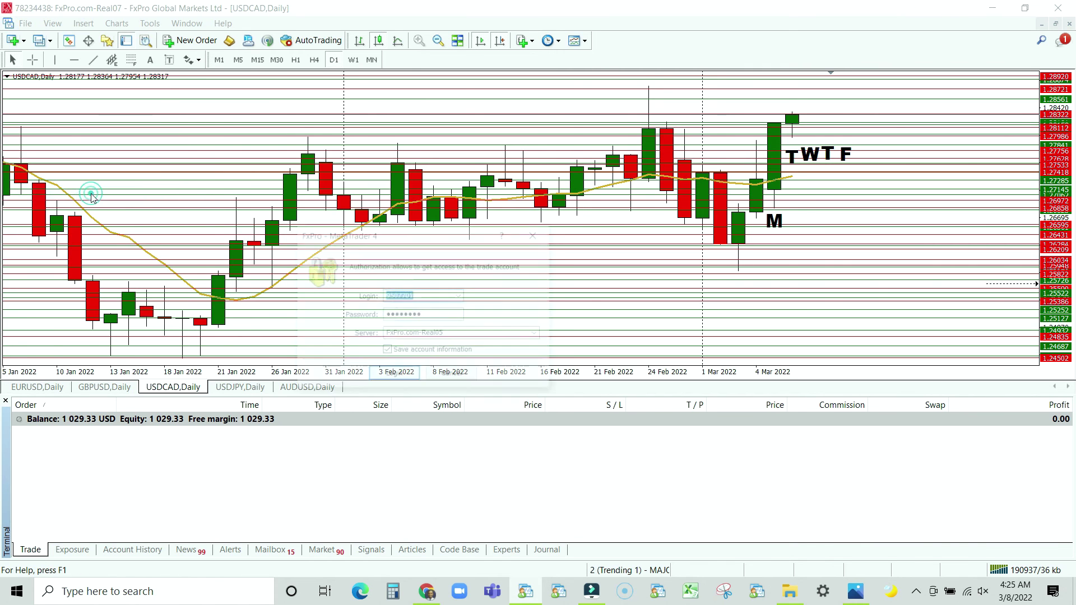
{"action": "left_click", "coordinate": [386, 379]}
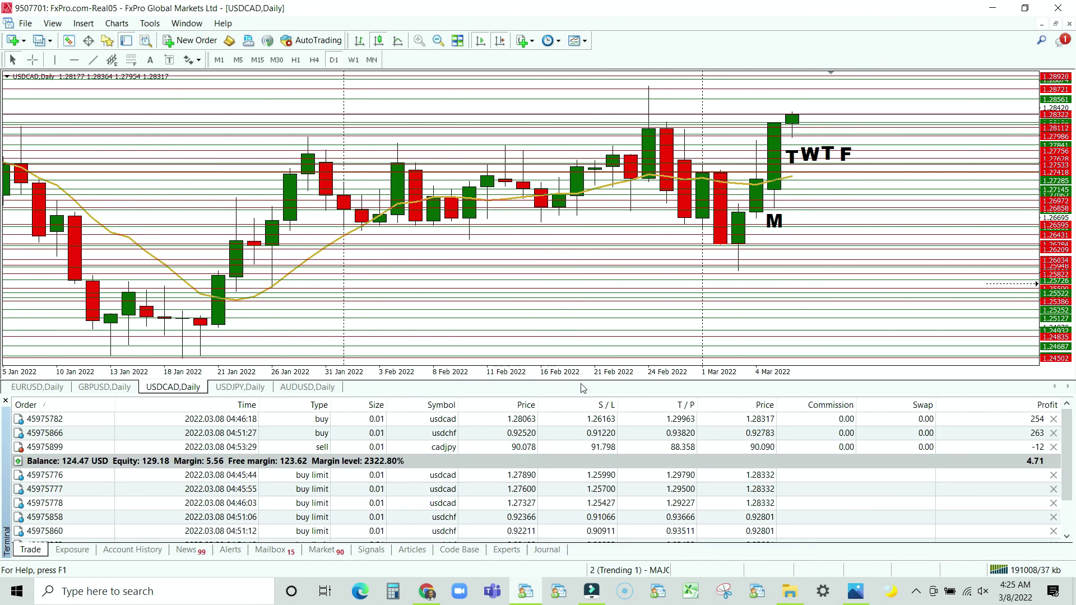
Step: Close the open USDCAD, USDCHF and CADJPY positions on the Real05 account
{"action": "left_click", "coordinate": [1053, 419]}
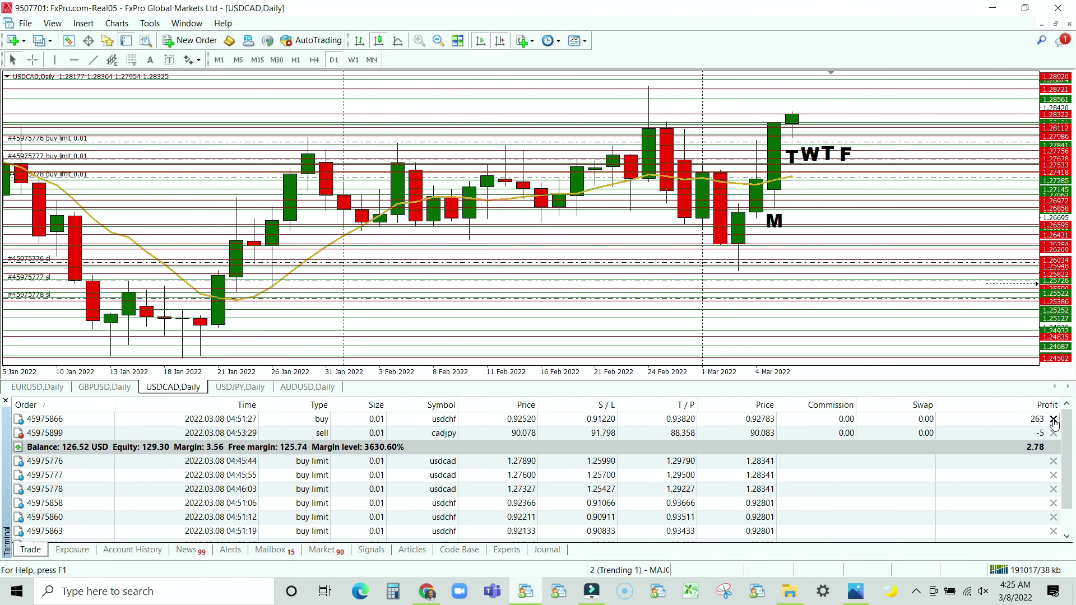
{"action": "left_click", "coordinate": [1053, 419]}
{"action": "left_click", "coordinate": [1054, 419]}
Step: Delete all pending USDCAD, USDCHF and CADJPY limit orders on the Real05 account
{"action": "left_click", "coordinate": [1065, 433]}
{"action": "left_click", "coordinate": [1065, 434]}
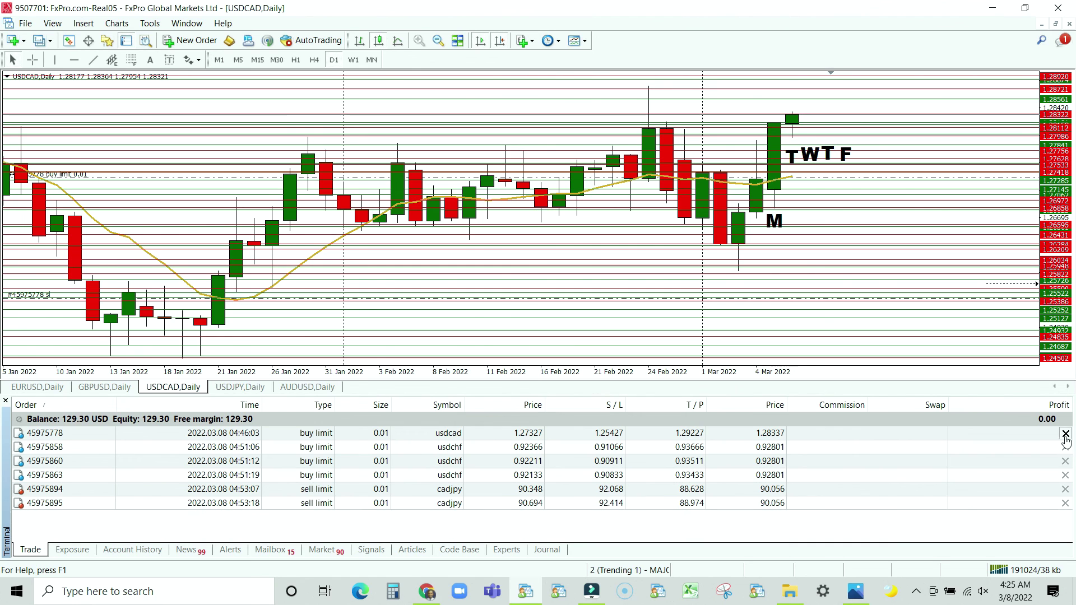
{"action": "left_click", "coordinate": [1064, 433]}
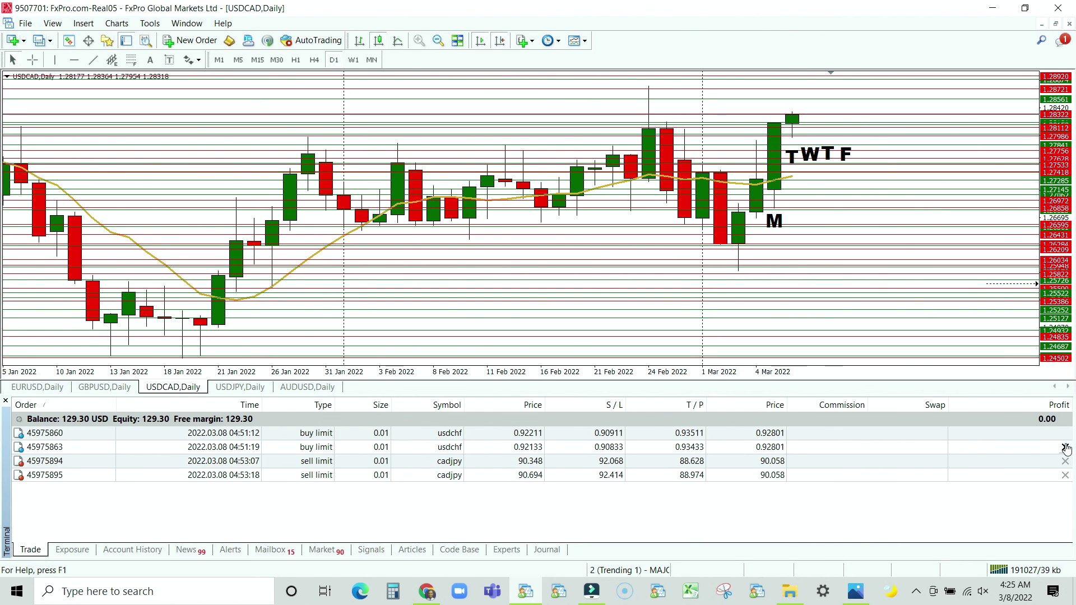
{"action": "left_click", "coordinate": [1064, 433]}
{"action": "left_click", "coordinate": [1065, 433]}
{"action": "left_click", "coordinate": [1065, 433]}
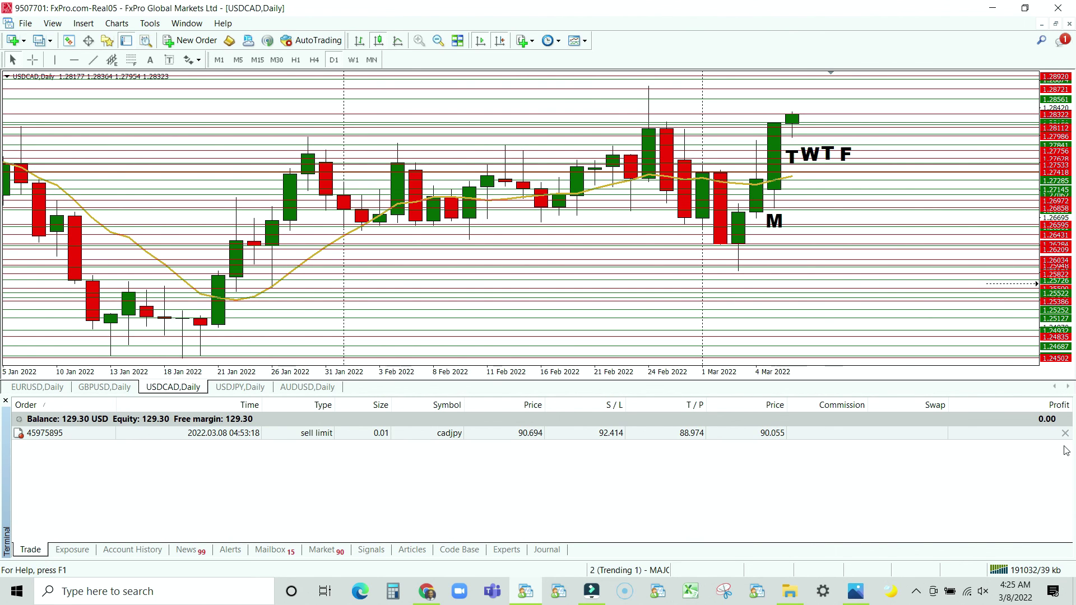
{"action": "left_click", "coordinate": [1064, 431]}
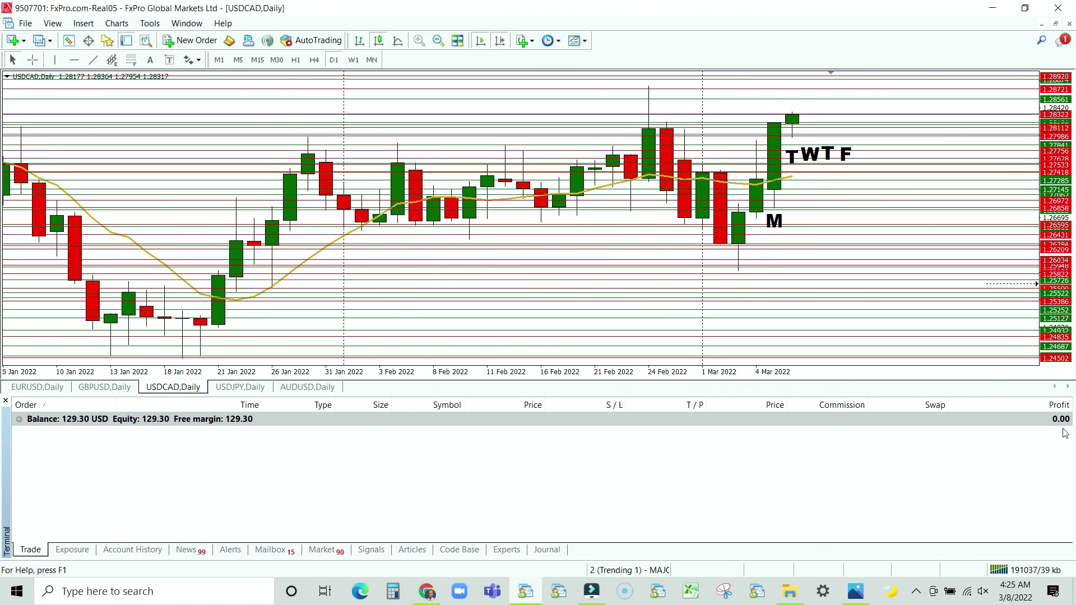
Step: Save the account history as a detailed report named DetailedStatement.htm on the Desktop, overwriting the existing file, and return to MetaTrader's trade list
{"action": "right_click", "coordinate": [395, 259]}
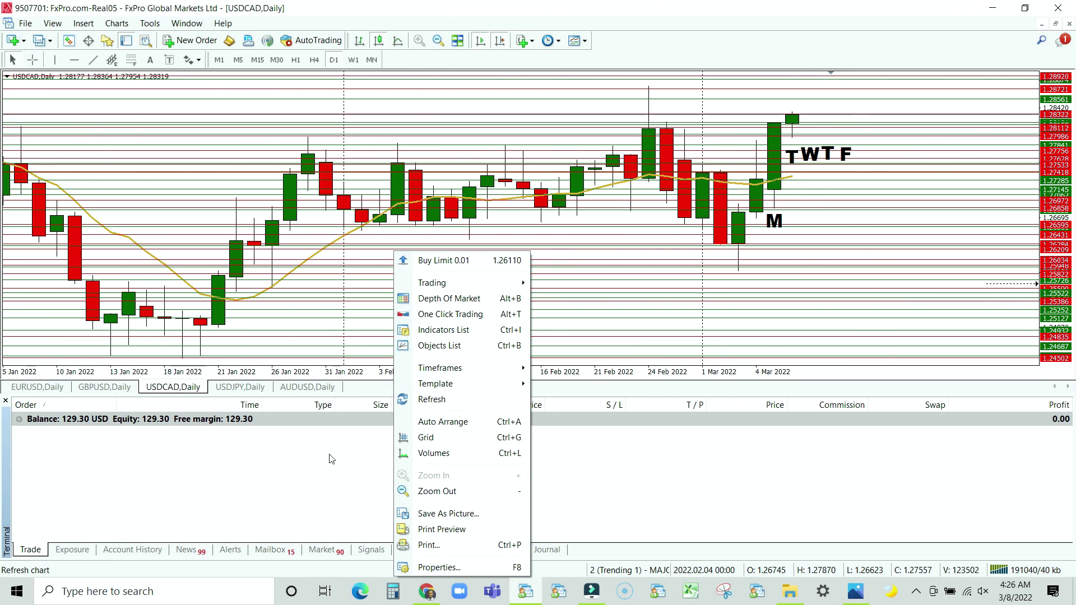
{"action": "left_click", "coordinate": [257, 479]}
{"action": "left_click", "coordinate": [151, 548]}
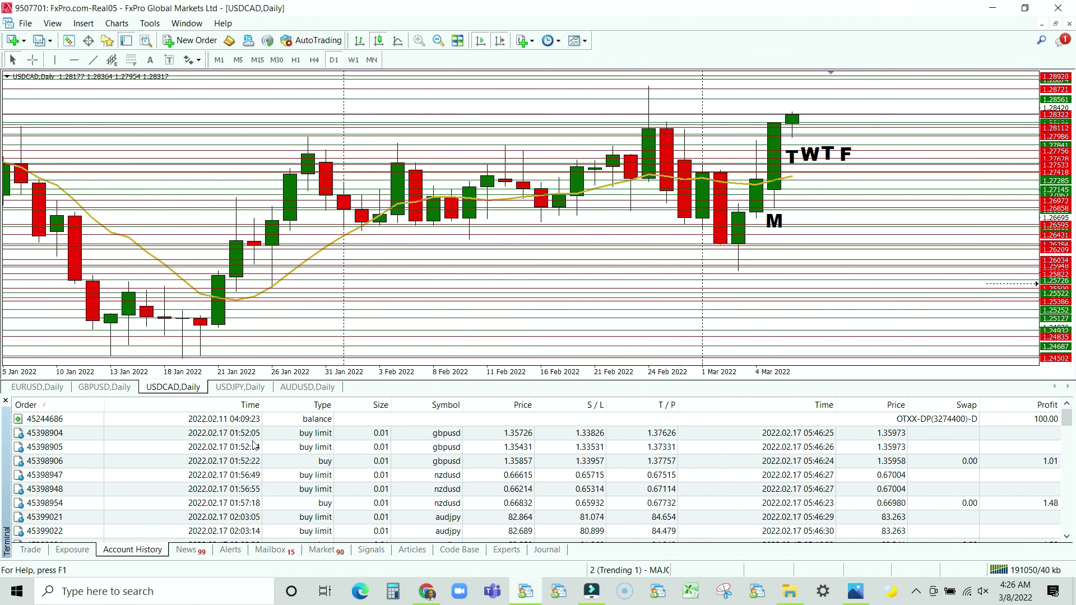
{"action": "right_click", "coordinate": [339, 447]}
{"action": "left_click", "coordinate": [408, 350]}
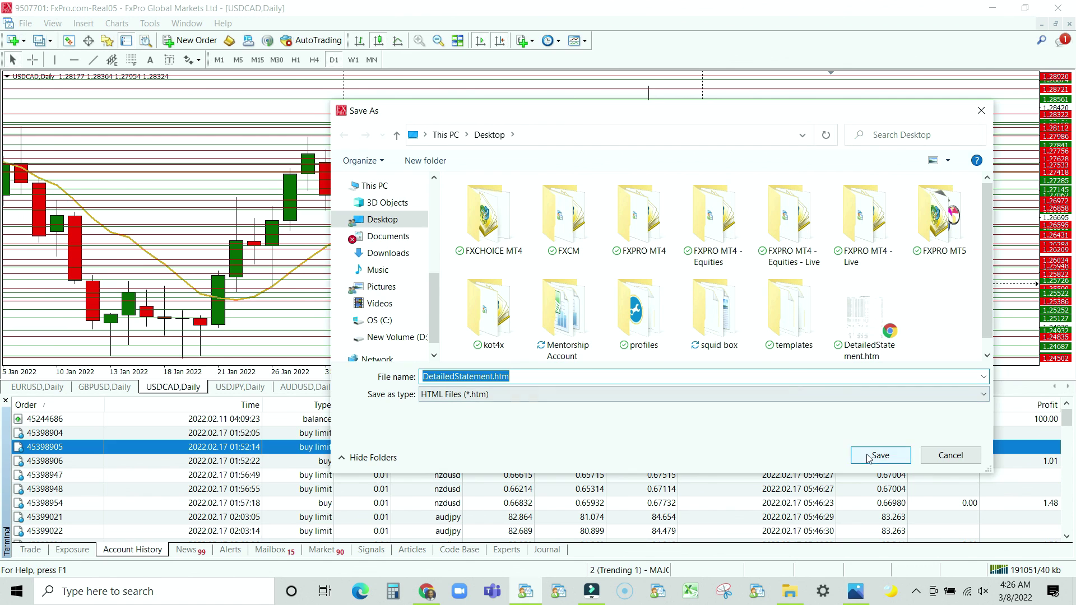
{"action": "left_click", "coordinate": [872, 455]}
{"action": "left_click", "coordinate": [571, 297]}
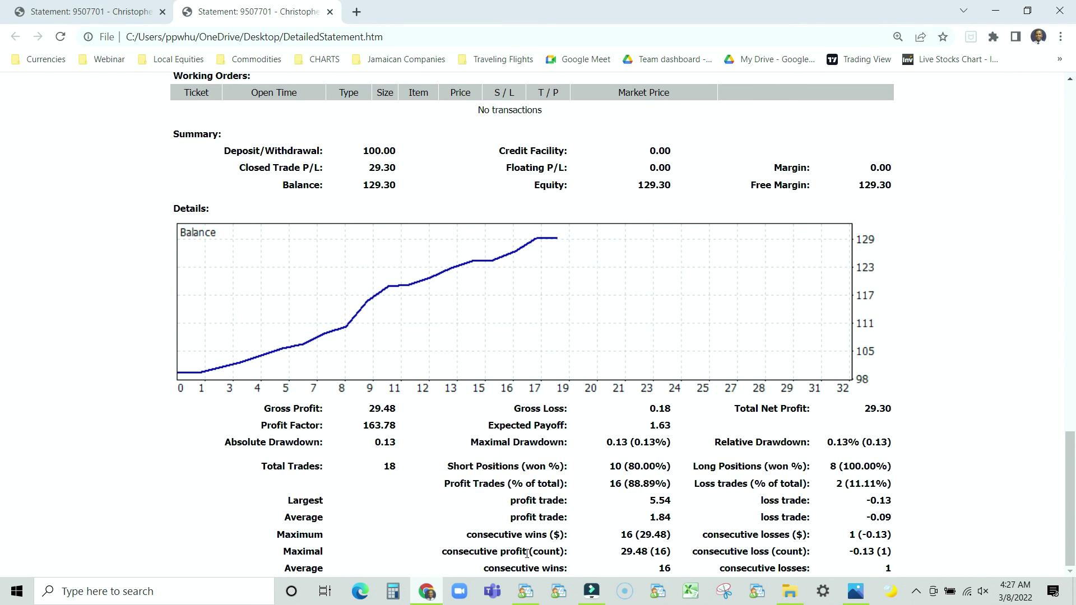
{"action": "left_click", "coordinate": [525, 591]}
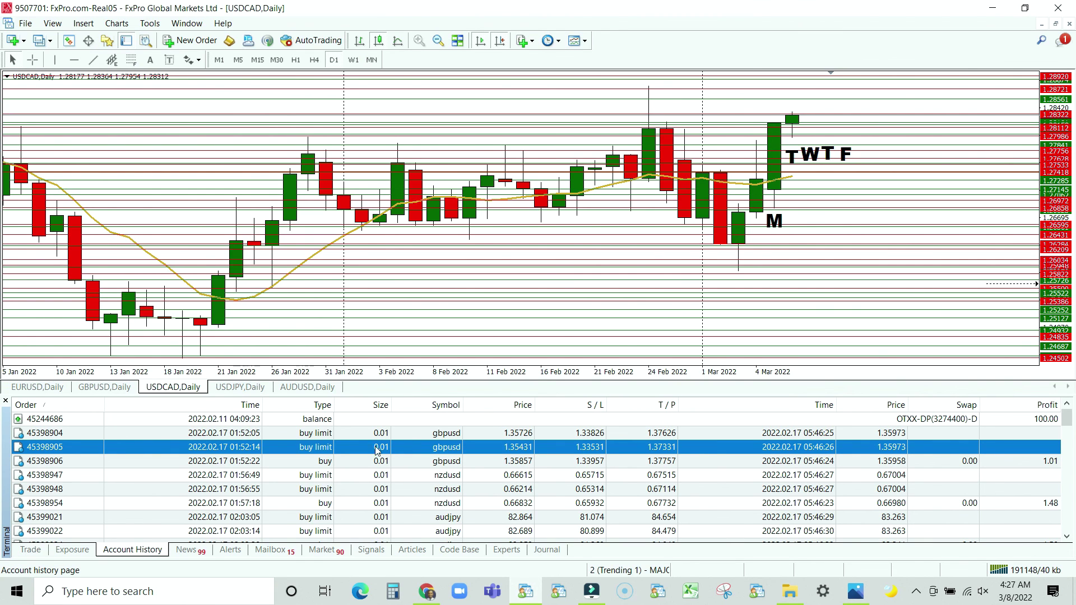
{"action": "left_click", "coordinate": [35, 550]}
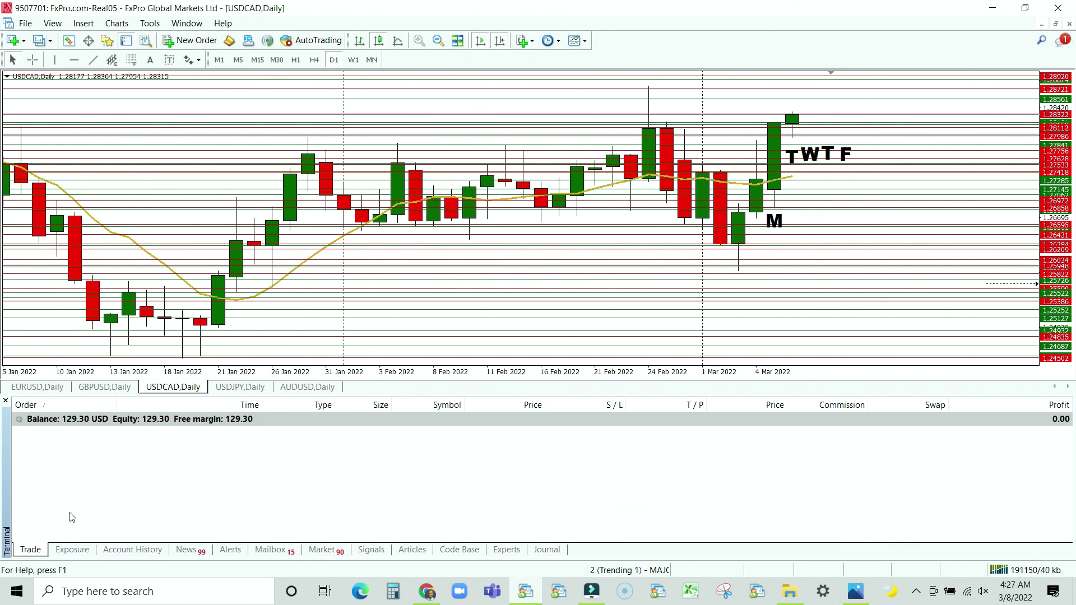